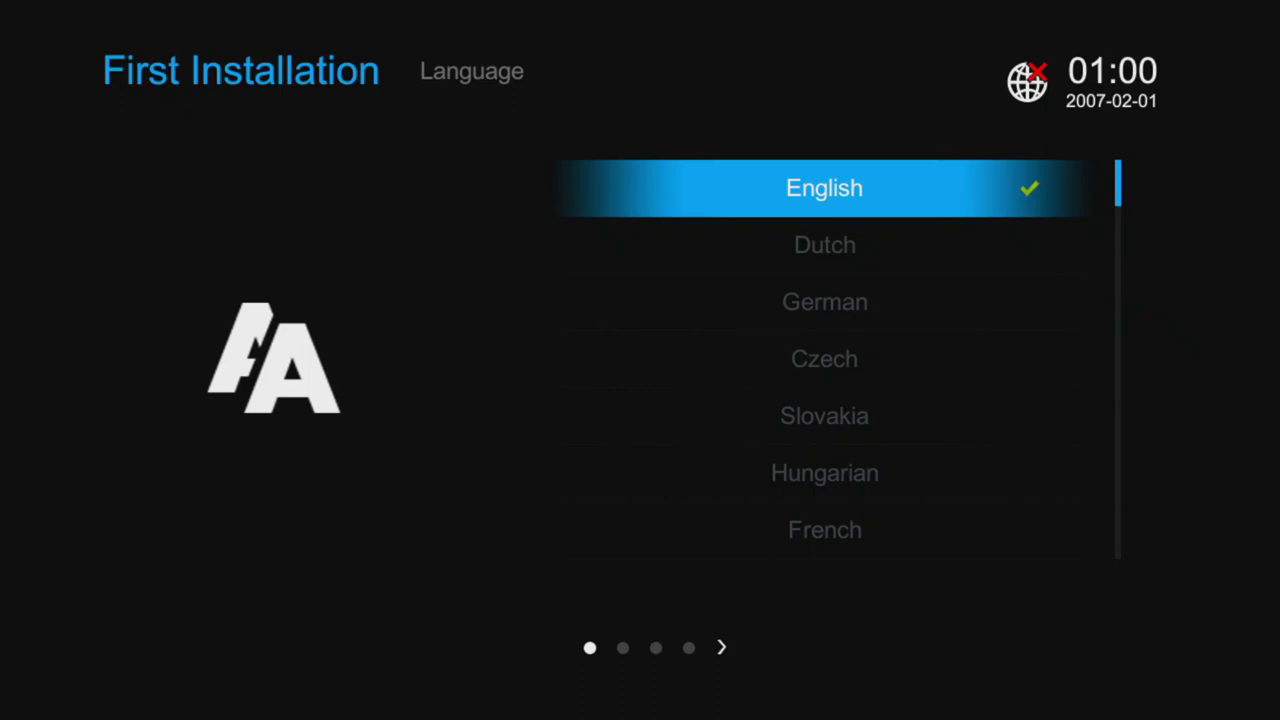
Step: Accept English, the default timezone and 720P 60Hz, try the portal setup, then skip to home
{"action": "key", "text": "Return"}
{"action": "key", "text": "Return"}
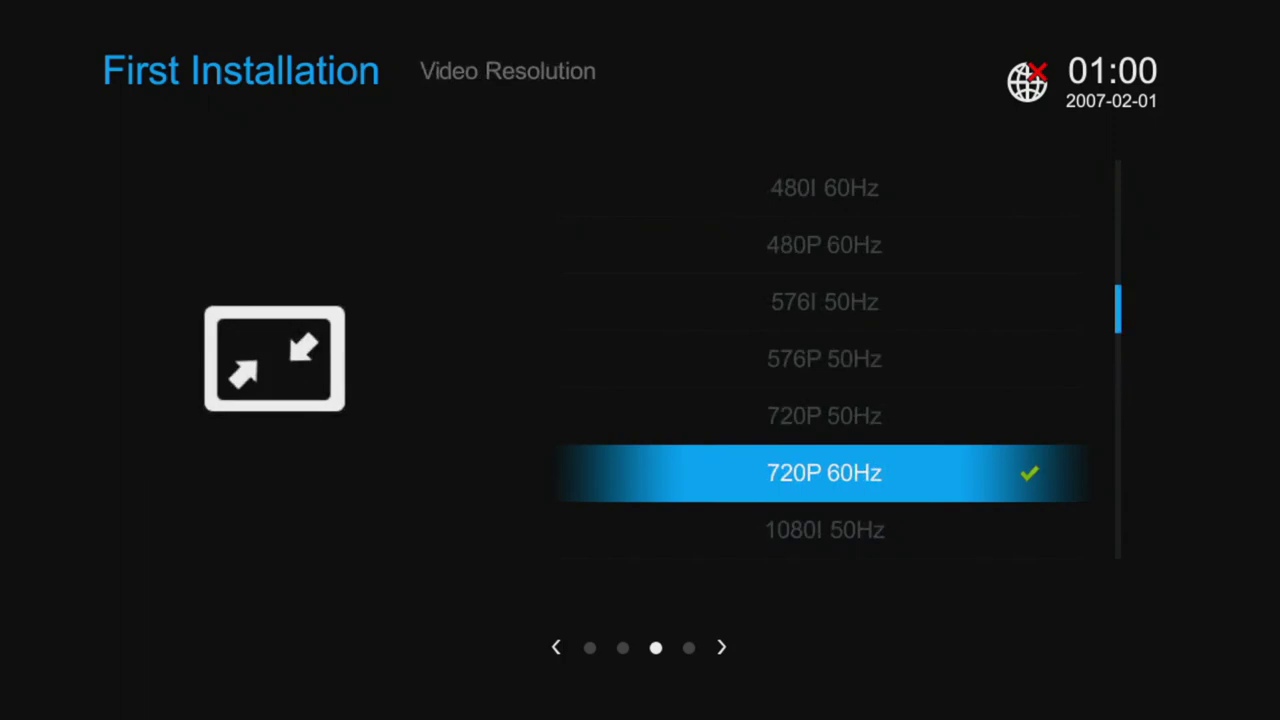
{"action": "key", "text": "Return"}
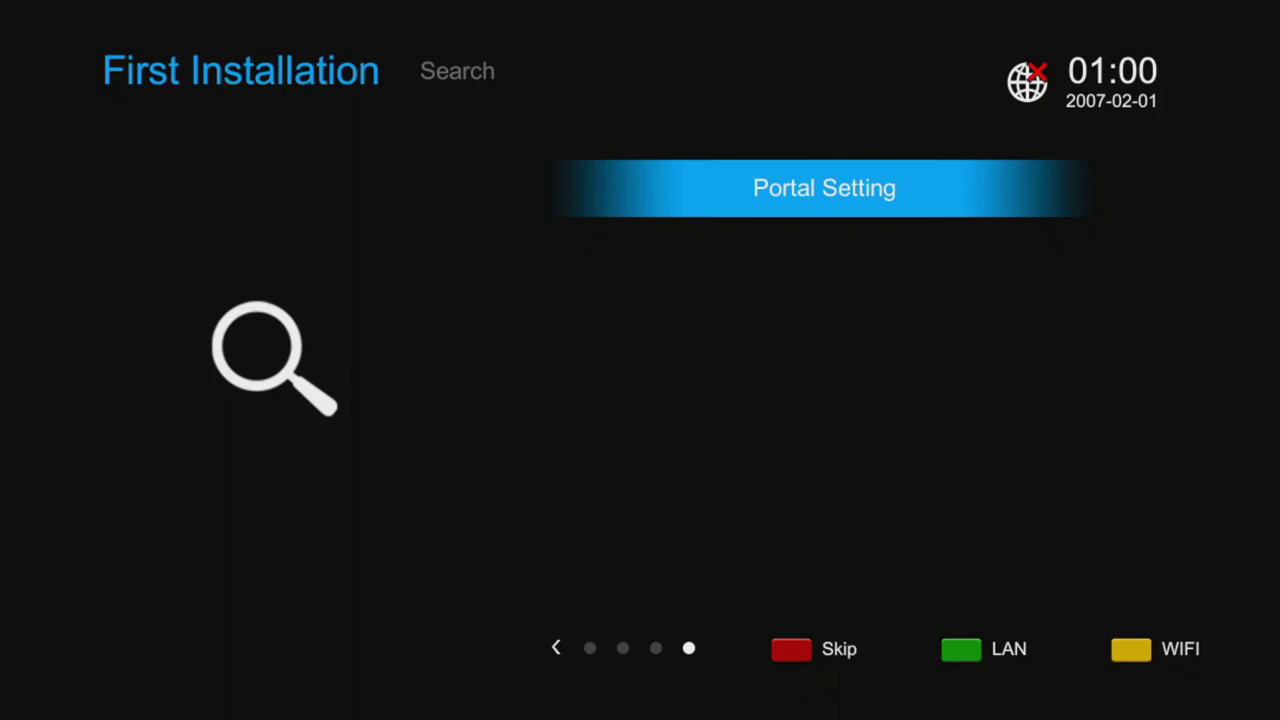
{"action": "key", "text": "Return"}
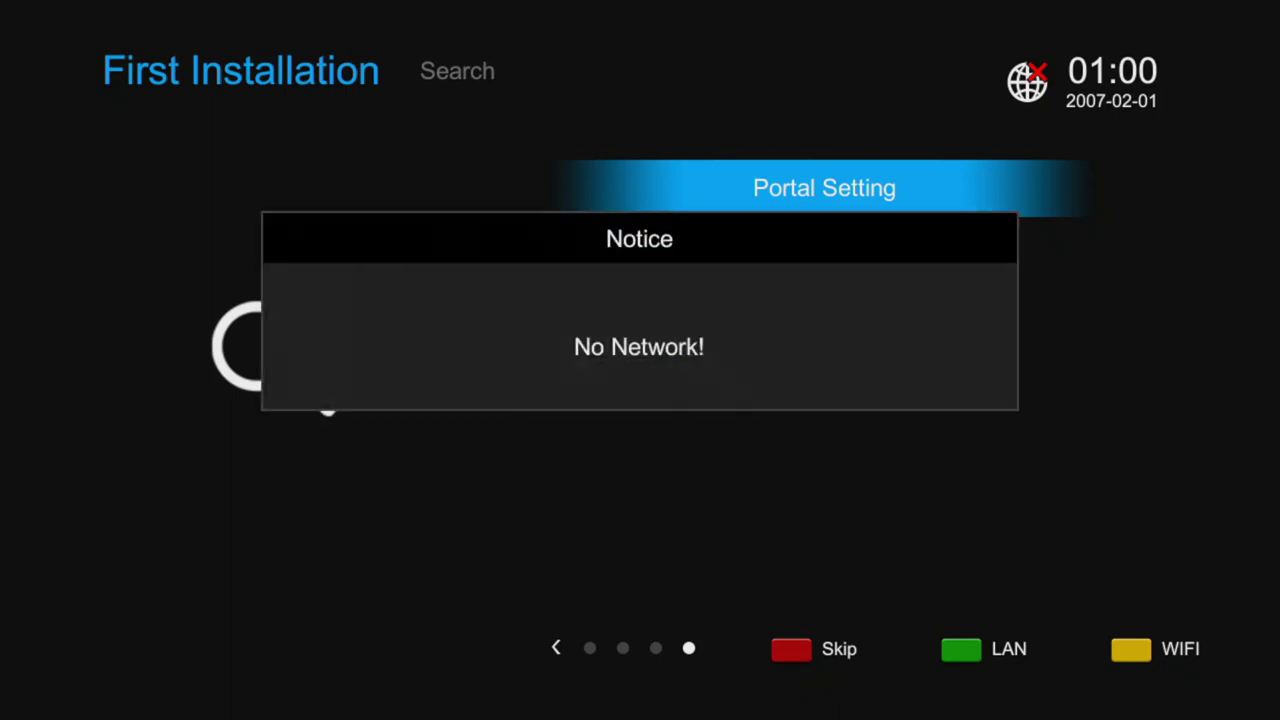
{"action": "key", "text": "Return"}
{"action": "key", "text": "Return"}
{"action": "key", "text": "Escape"}
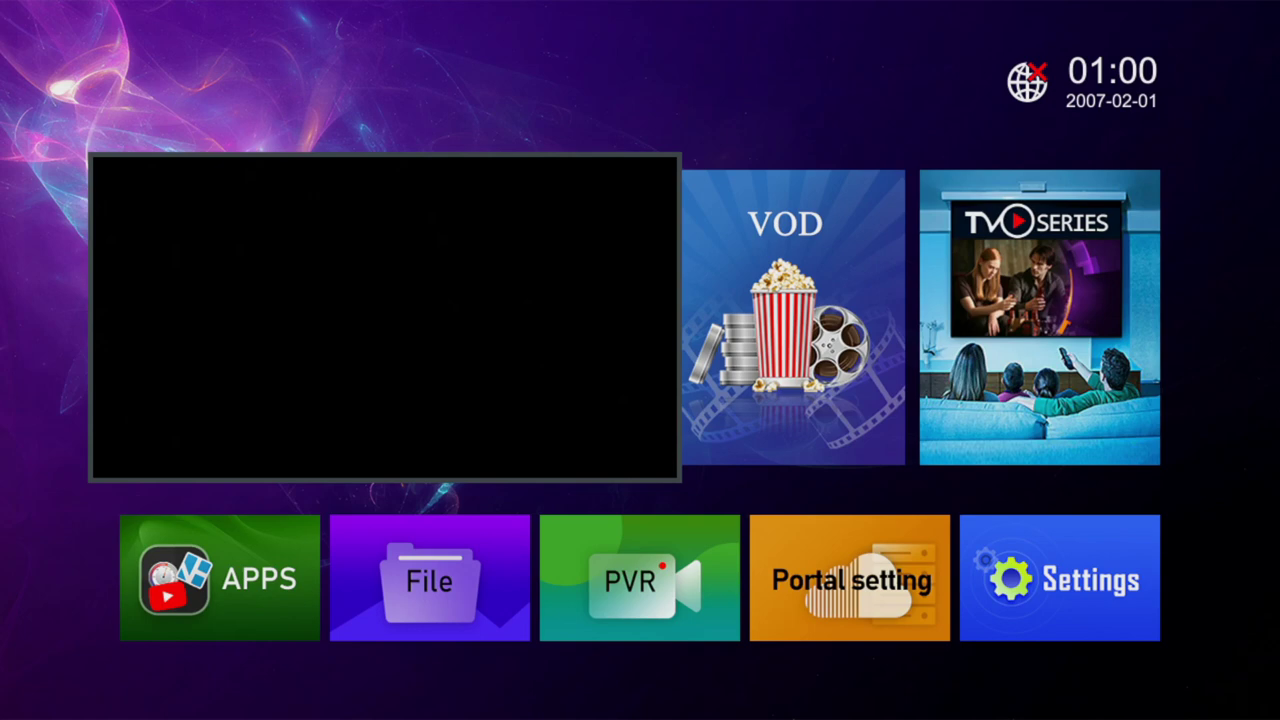
{"action": "key", "text": "Right"}
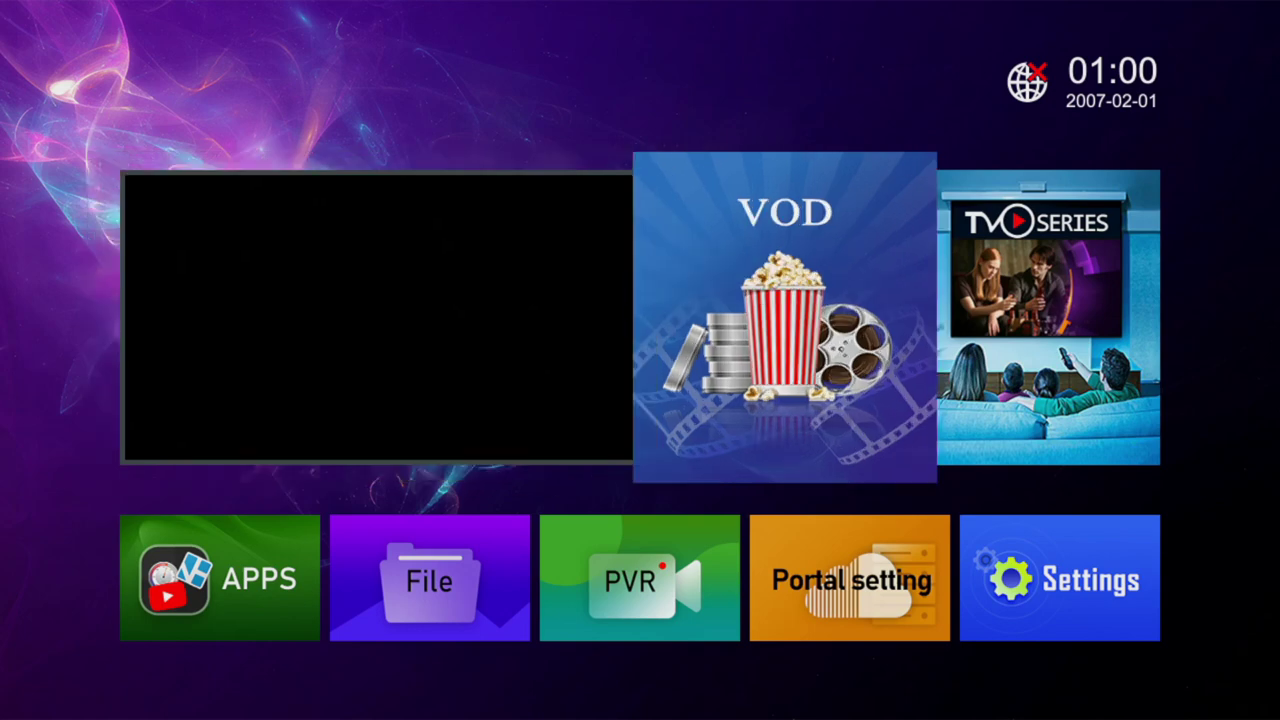
{"action": "key", "text": "Left"}
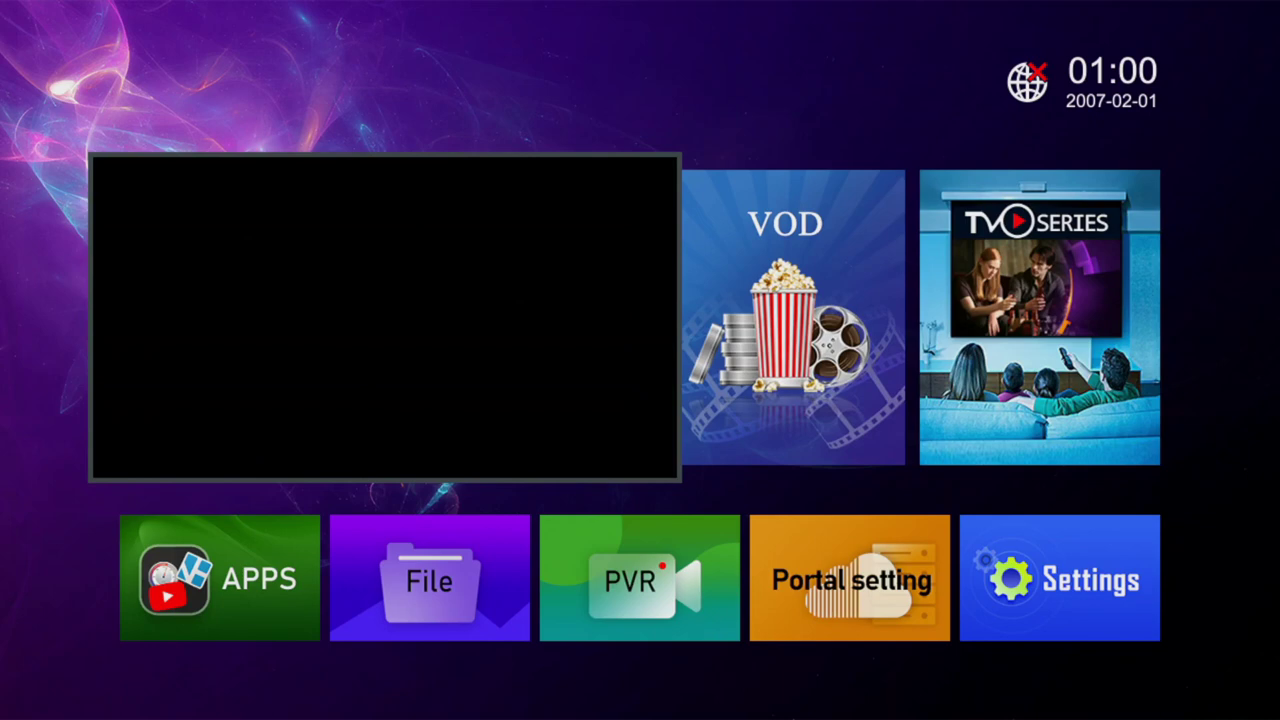
{"action": "key", "text": "Right"}
{"action": "key", "text": "Right"}
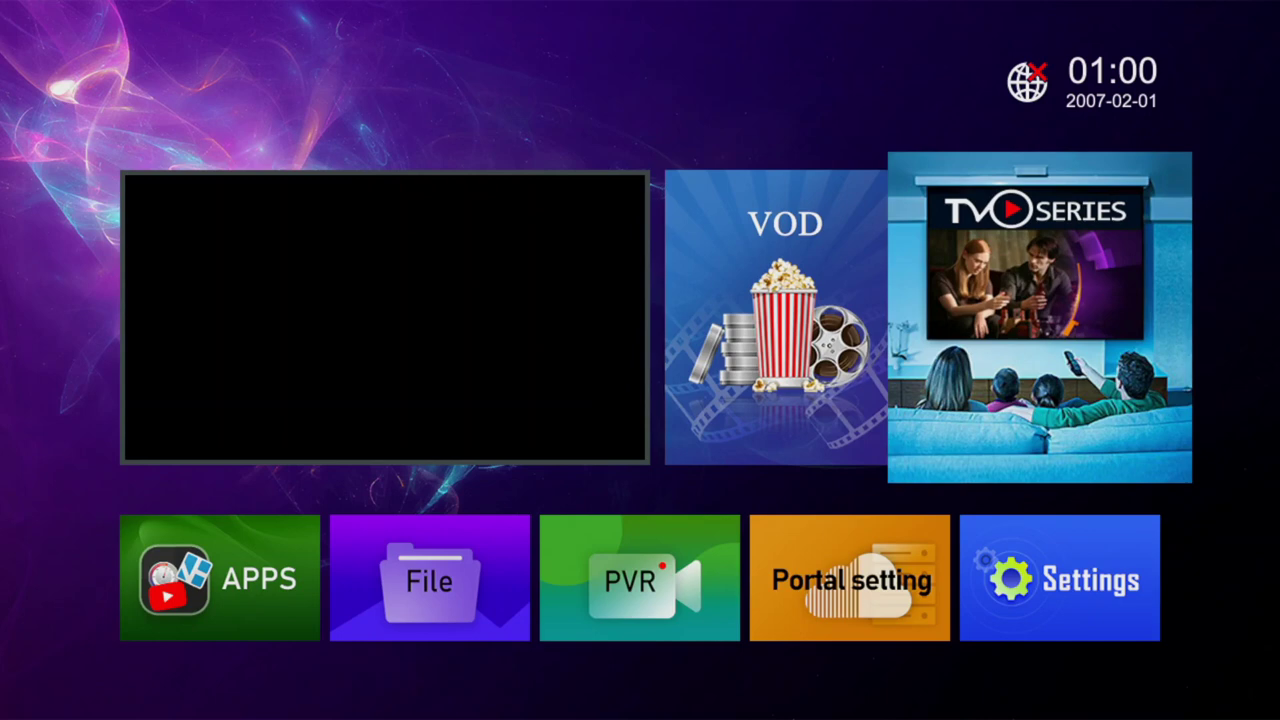
{"action": "key", "text": "Left"}
{"action": "key", "text": "Left"}
{"action": "key", "text": "Down"}
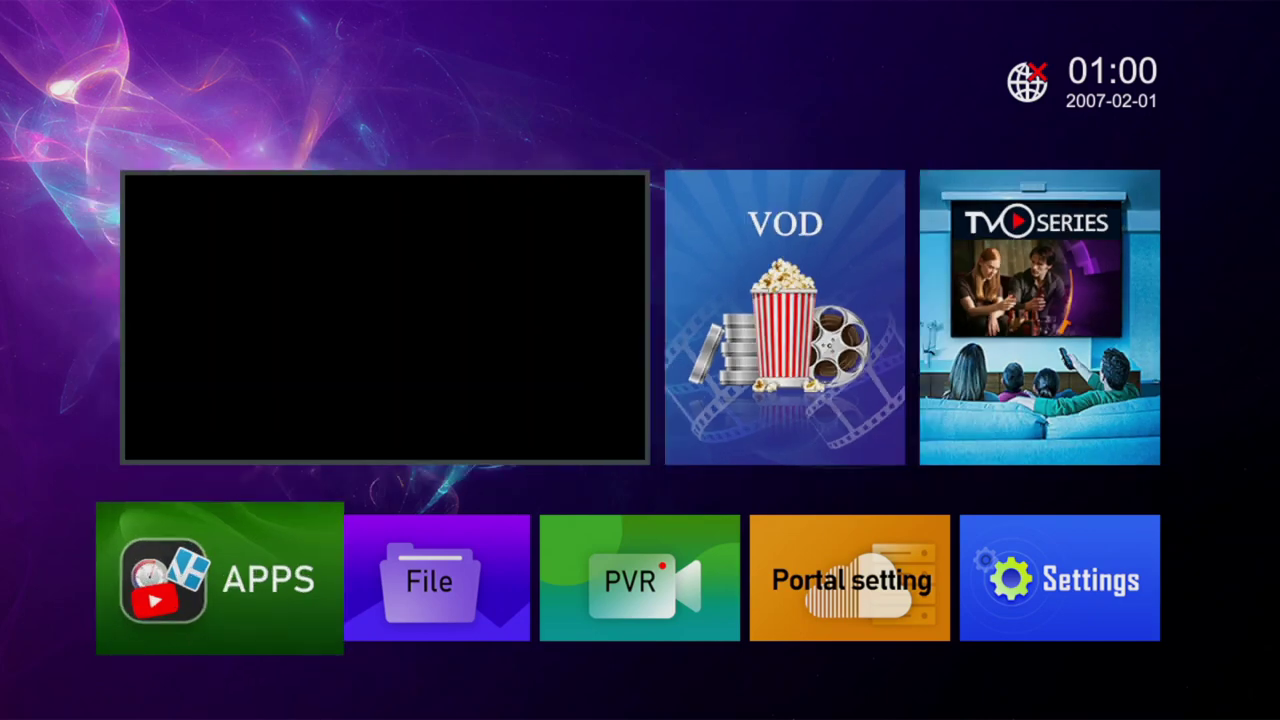
{"action": "key", "text": "Return"}
{"action": "key", "text": "Right"}
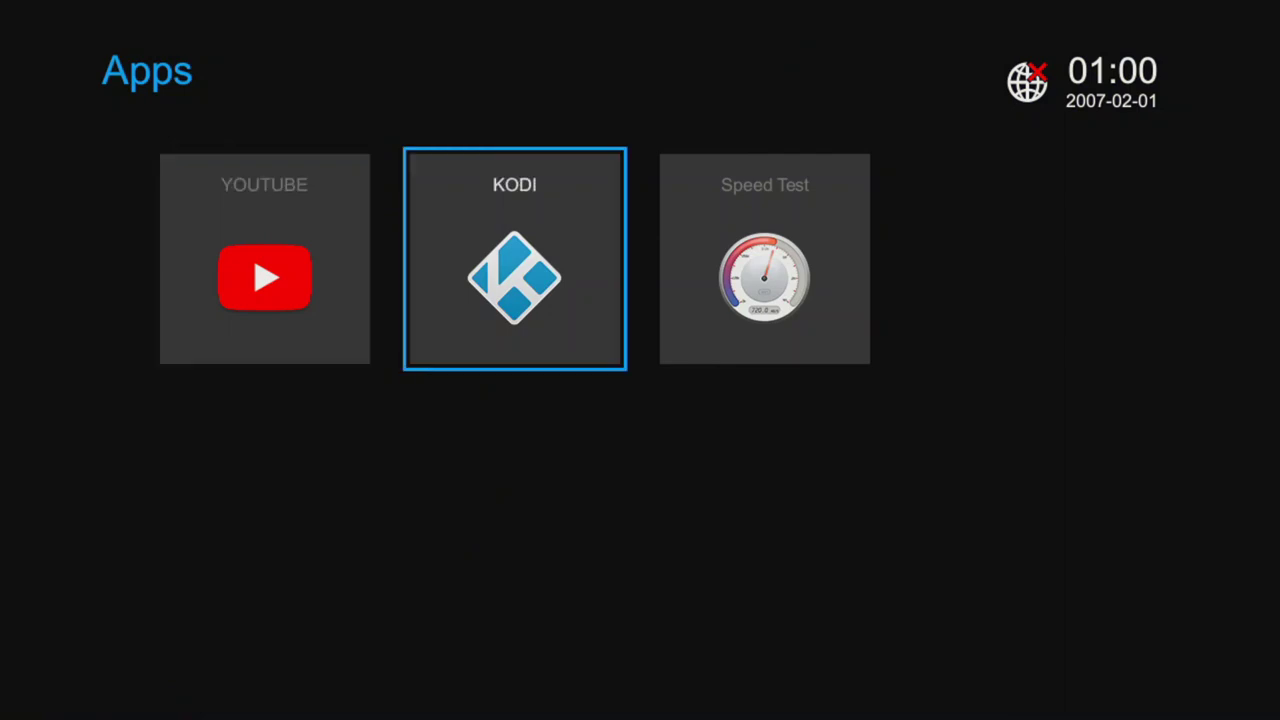
{"action": "key", "text": "Right"}
{"action": "key", "text": "Left"}
{"action": "key", "text": "Left"}
{"action": "key", "text": "Escape"}
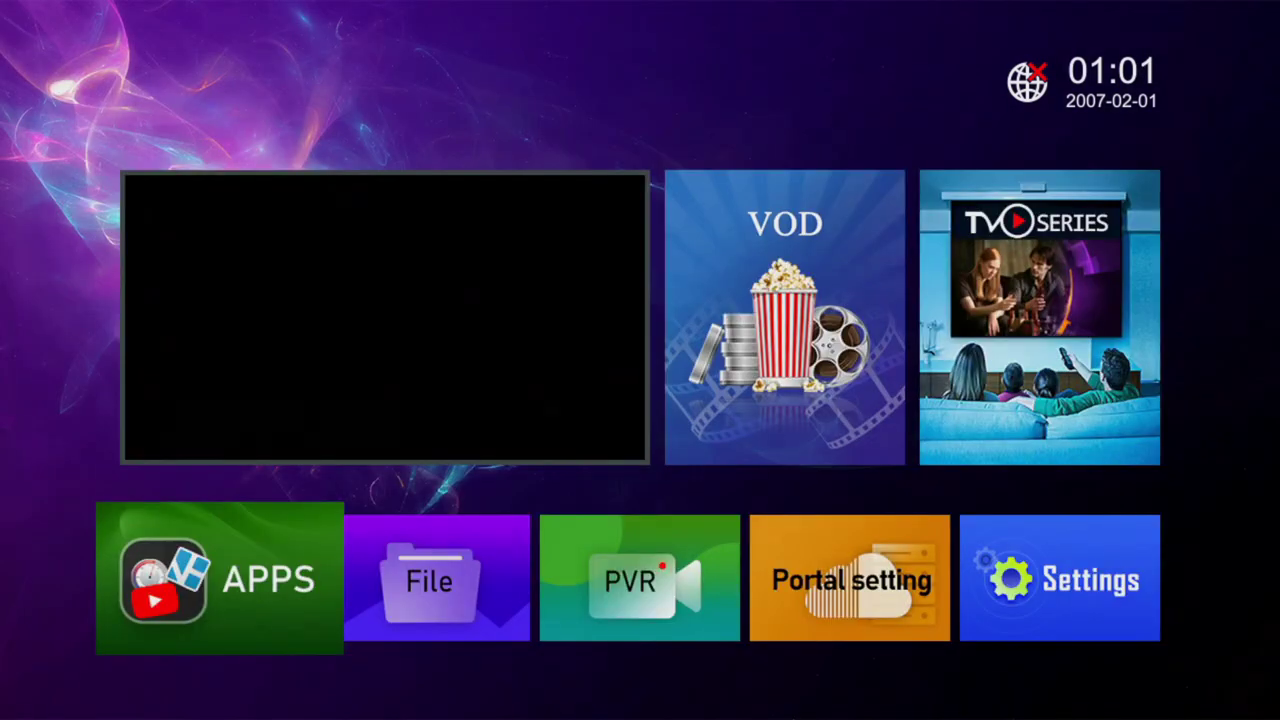
{"action": "key", "text": "Right"}
{"action": "key", "text": "Return"}
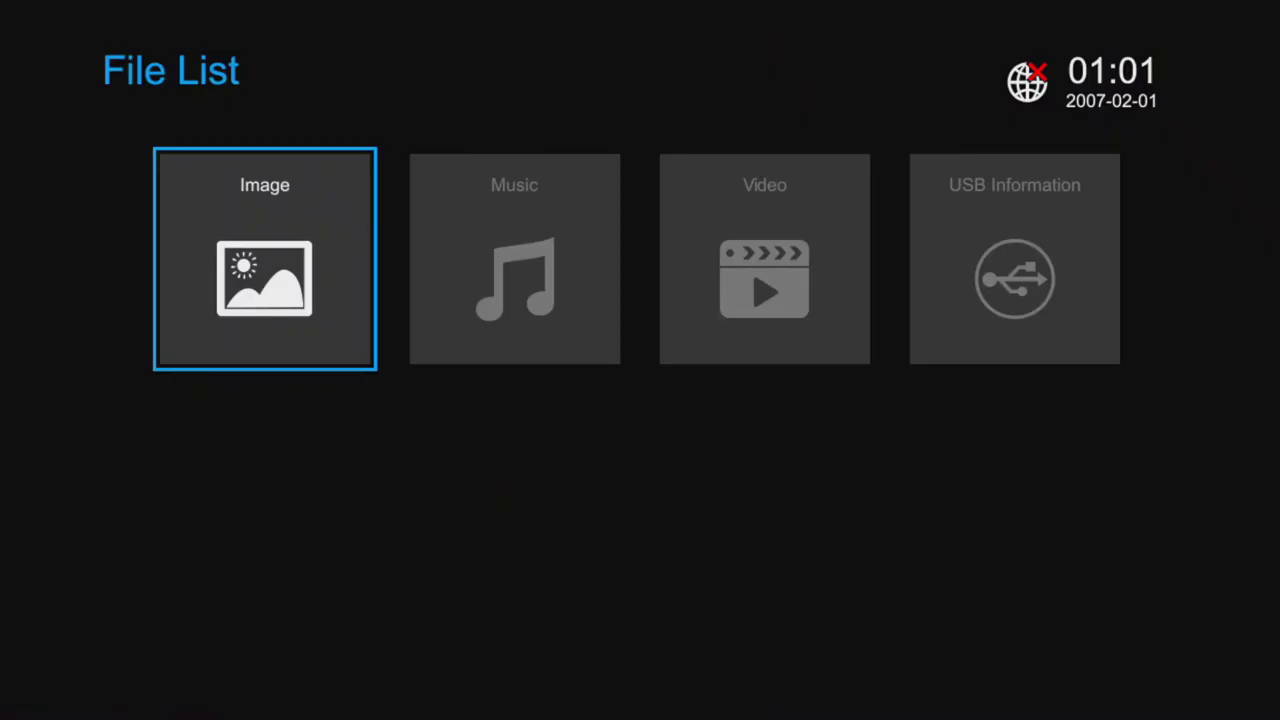
{"action": "key", "text": "Right"}
{"action": "key", "text": "Right"}
{"action": "key", "text": "Right"}
{"action": "key", "text": "Left"}
{"action": "key", "text": "Left"}
{"action": "key", "text": "Left"}
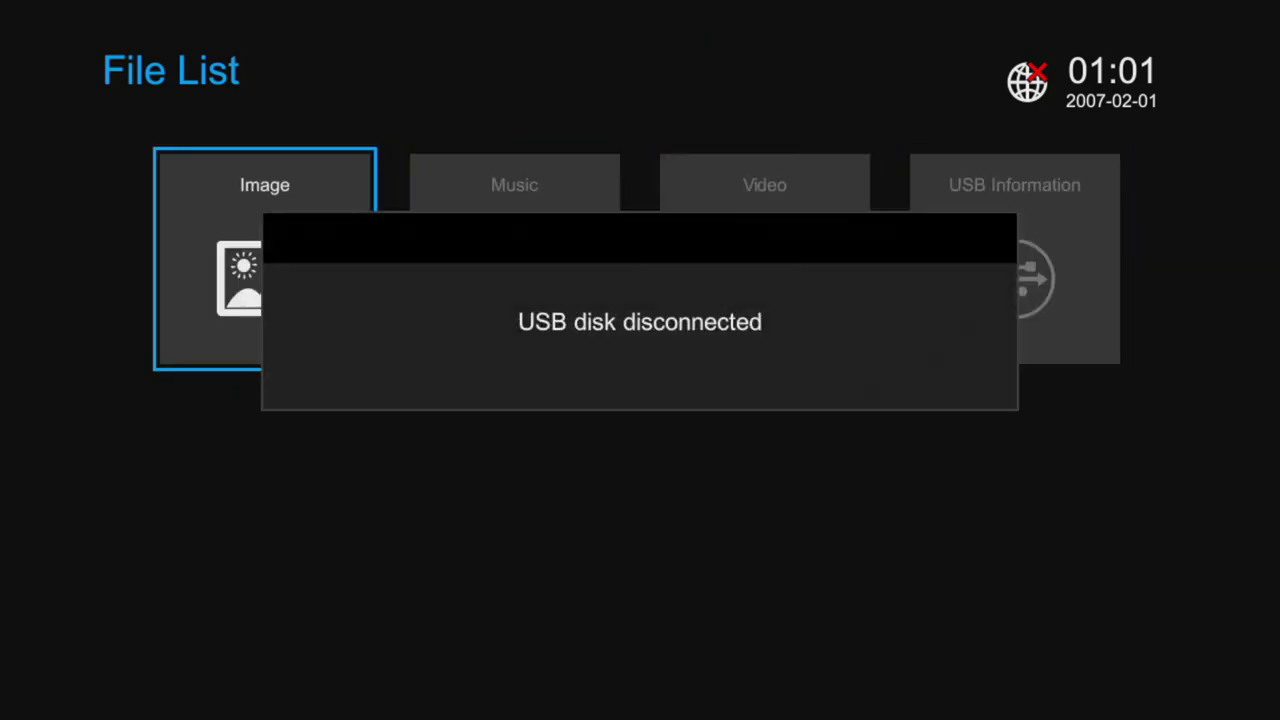
{"action": "key", "text": "Escape"}
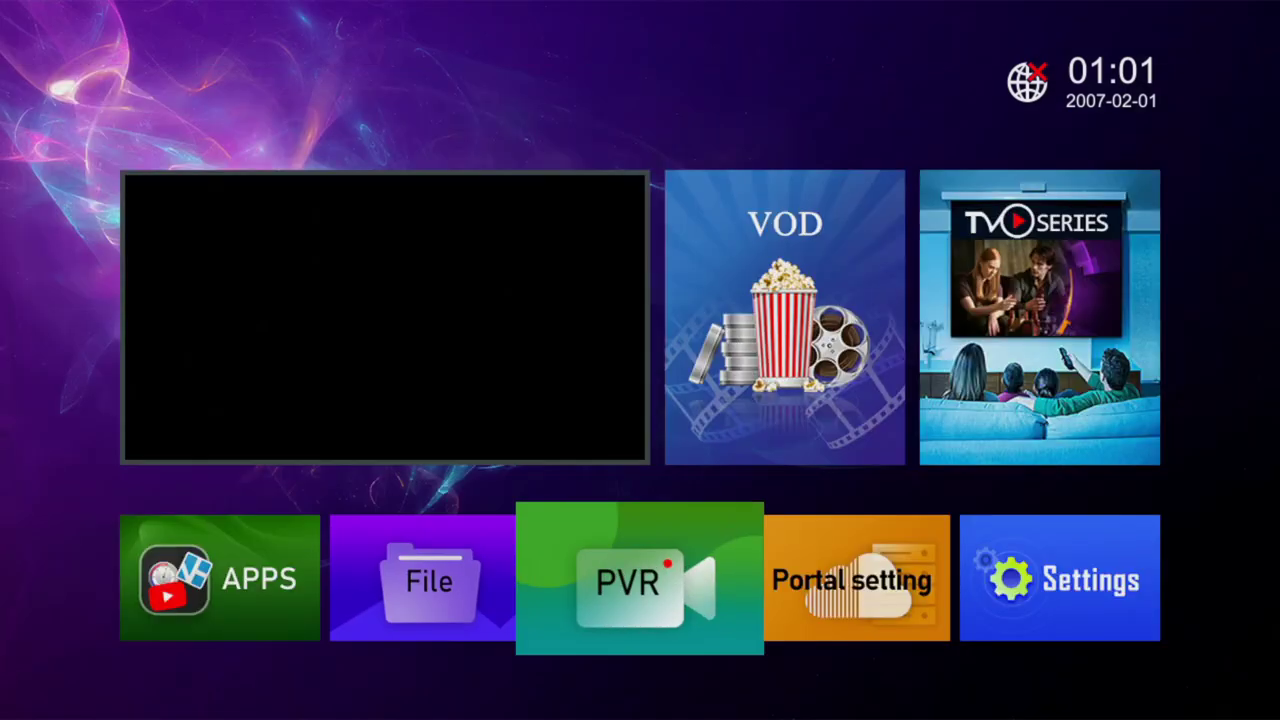
{"action": "key", "text": "Right"}
{"action": "key", "text": "Left"}
{"action": "key", "text": "Right"}
{"action": "key", "text": "Return"}
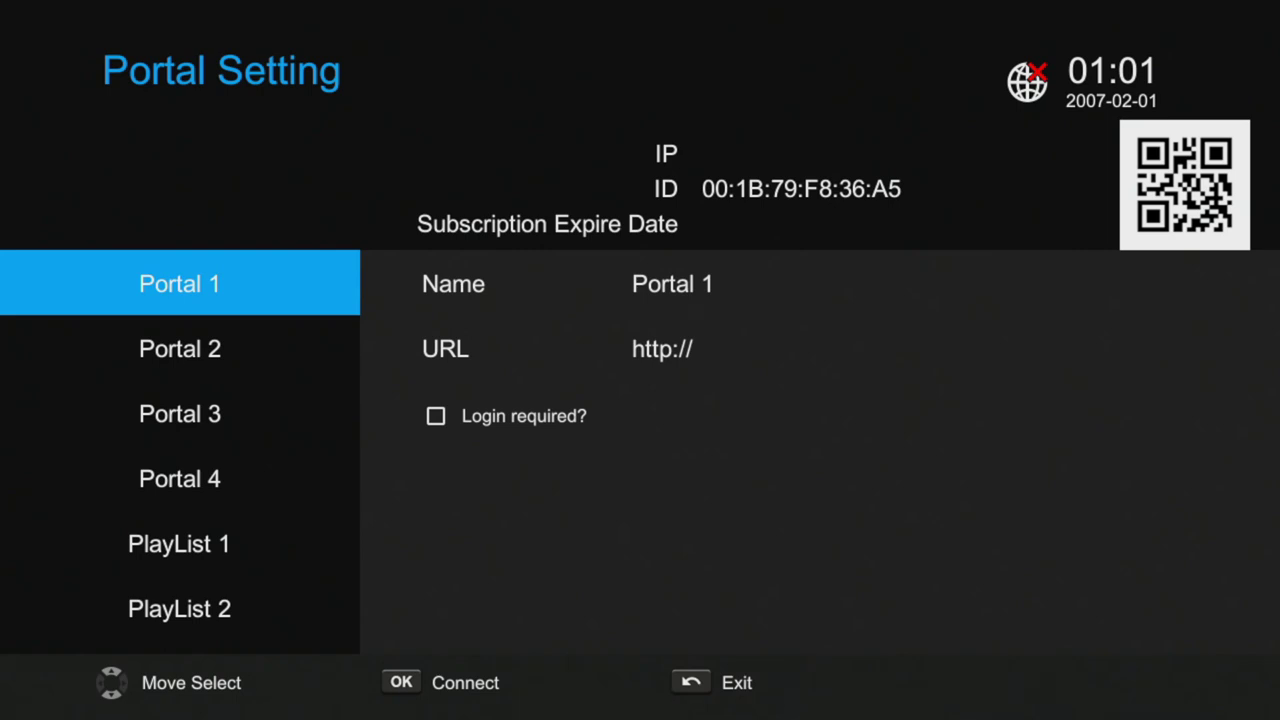
{"action": "key", "text": "Down"}
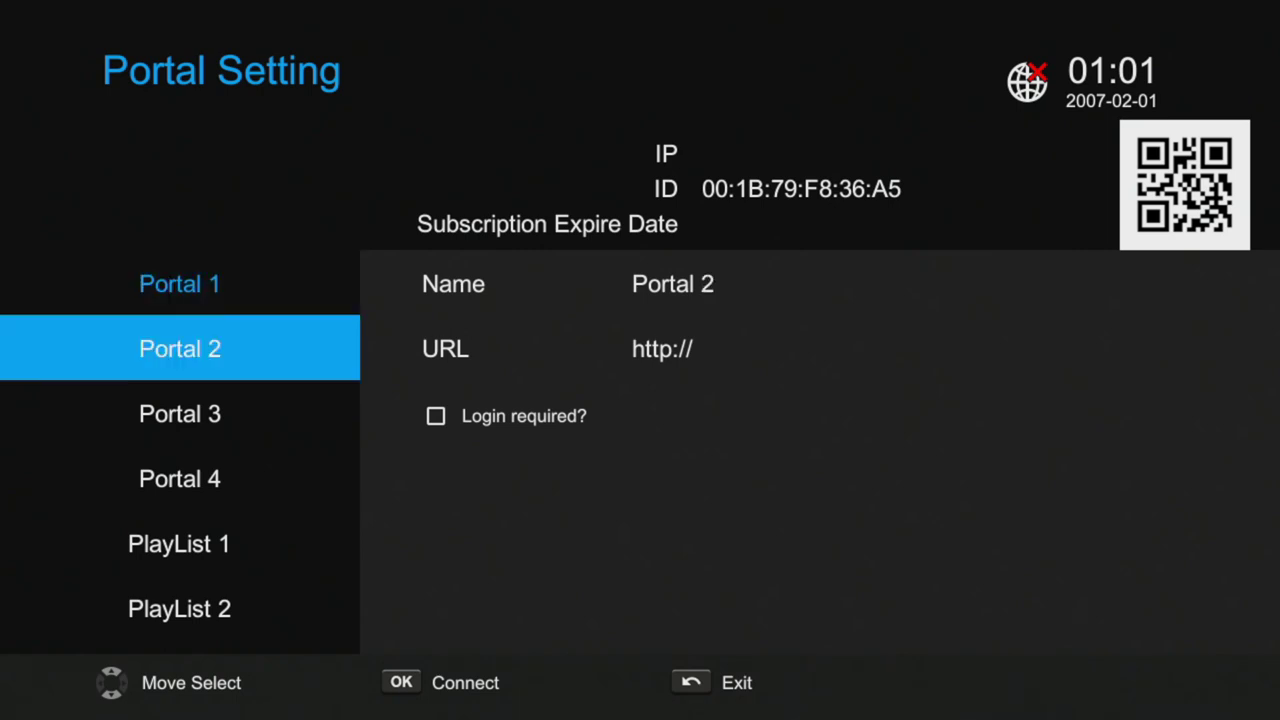
{"action": "key", "text": "Down"}
{"action": "key", "text": "Down"}
{"action": "key", "text": "Down"}
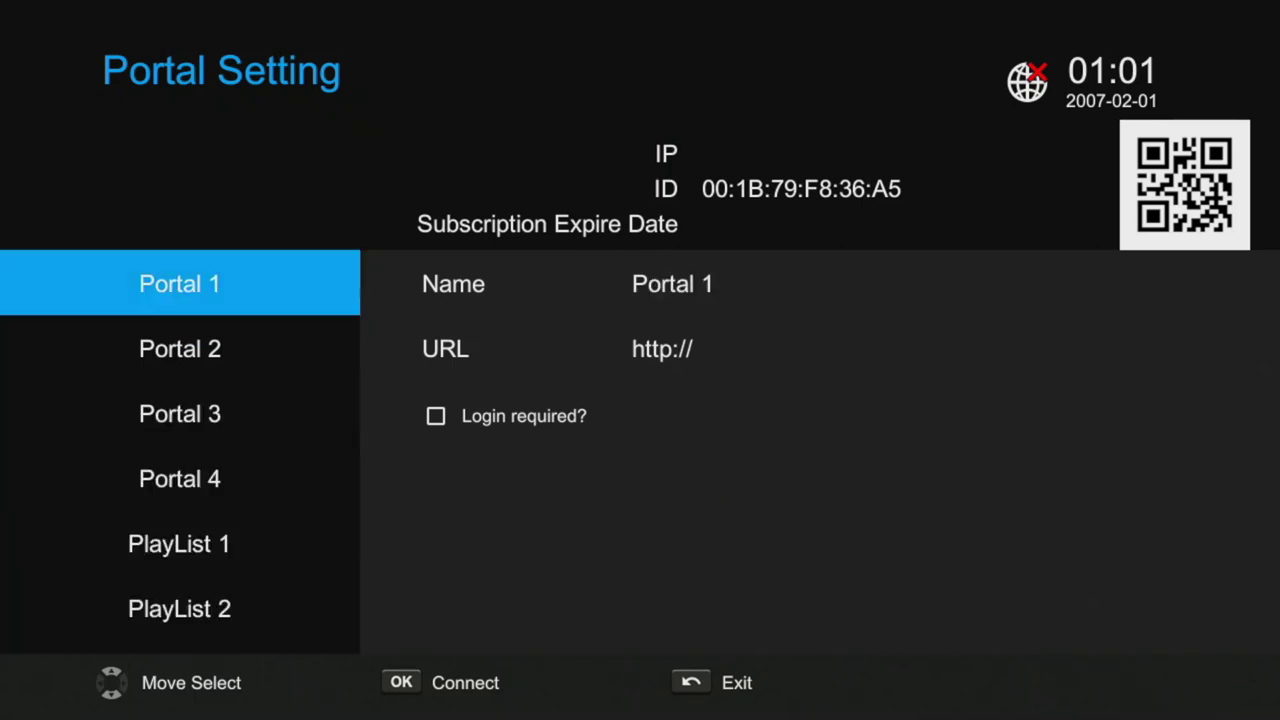
{"action": "key", "text": "Down"}
{"action": "key", "text": "Down"}
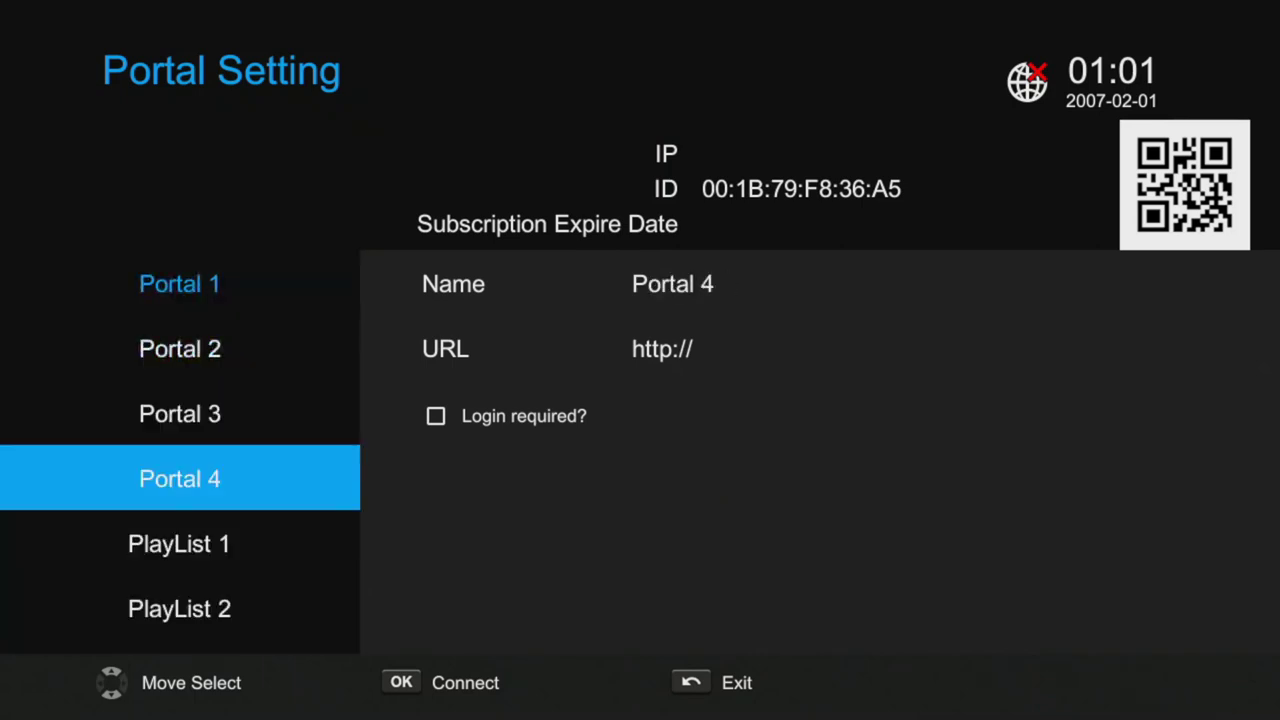
Step: Leave the portals and open the main Settings page
{"action": "key", "text": "Escape"}
{"action": "key", "text": "Right"}
{"action": "key", "text": "Return"}
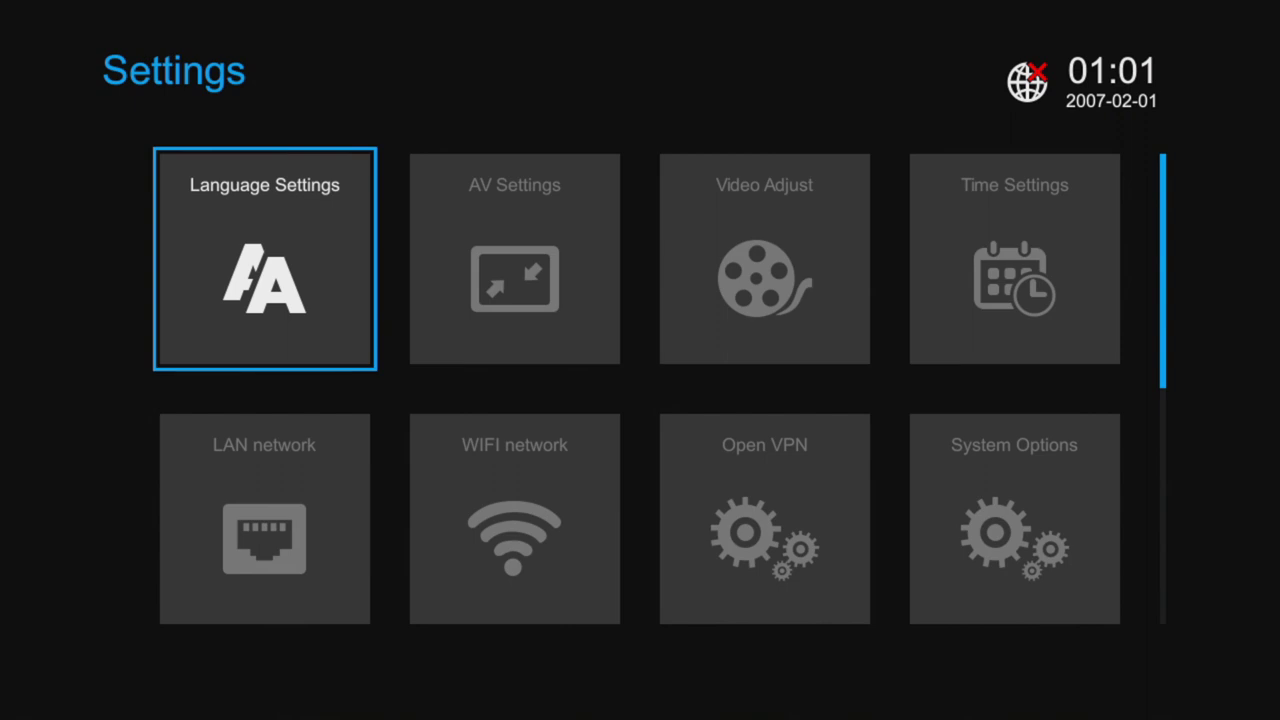
{"action": "key", "text": "Return"}
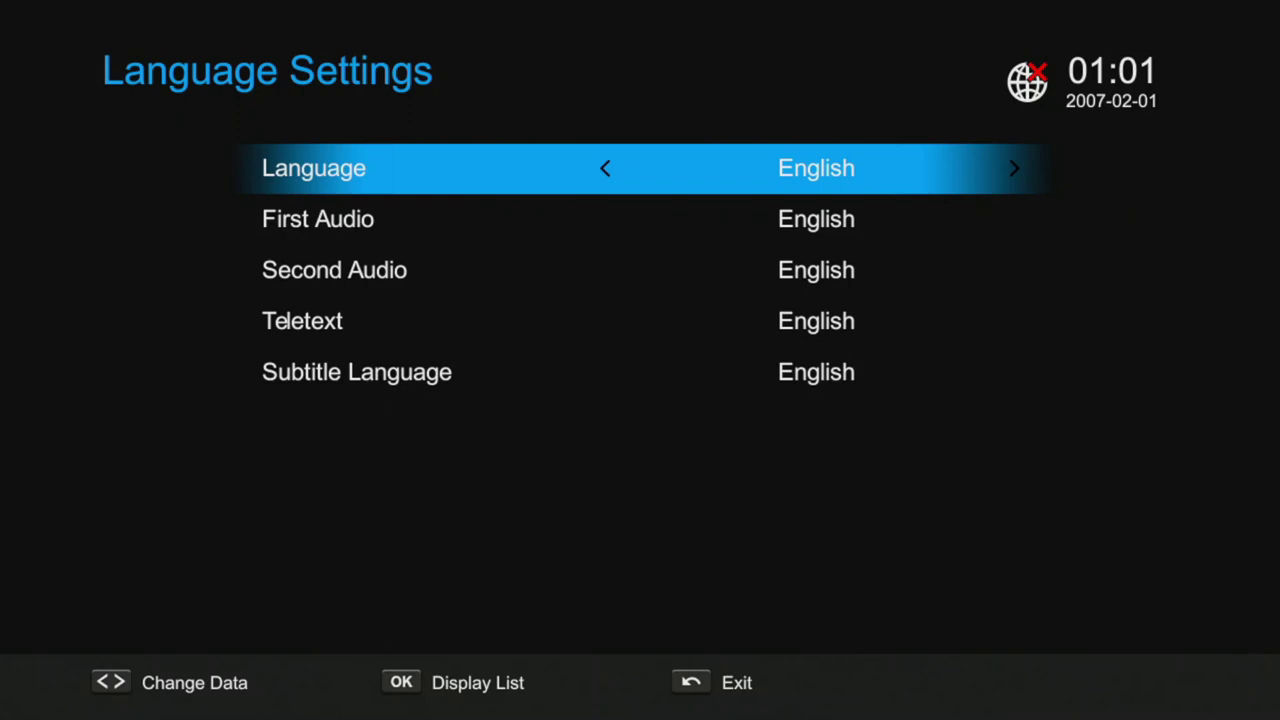
{"action": "key", "text": "Escape"}
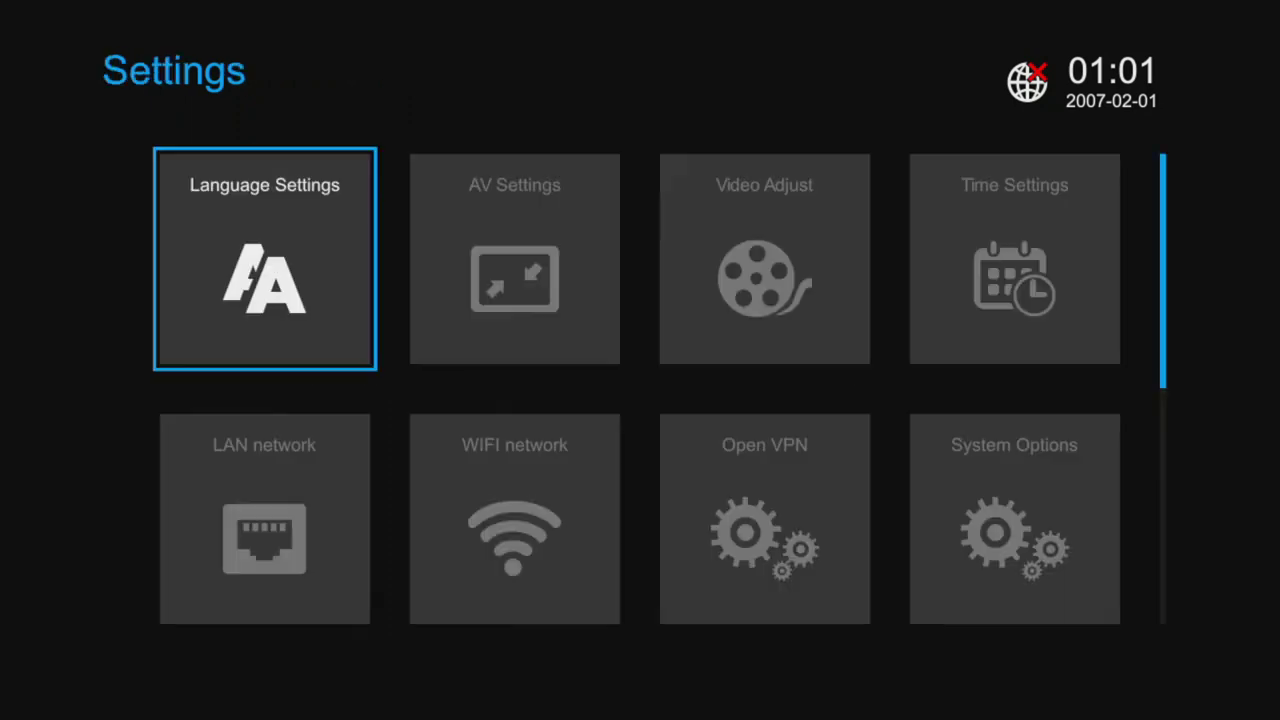
{"action": "key", "text": "Right"}
{"action": "key", "text": "Return"}
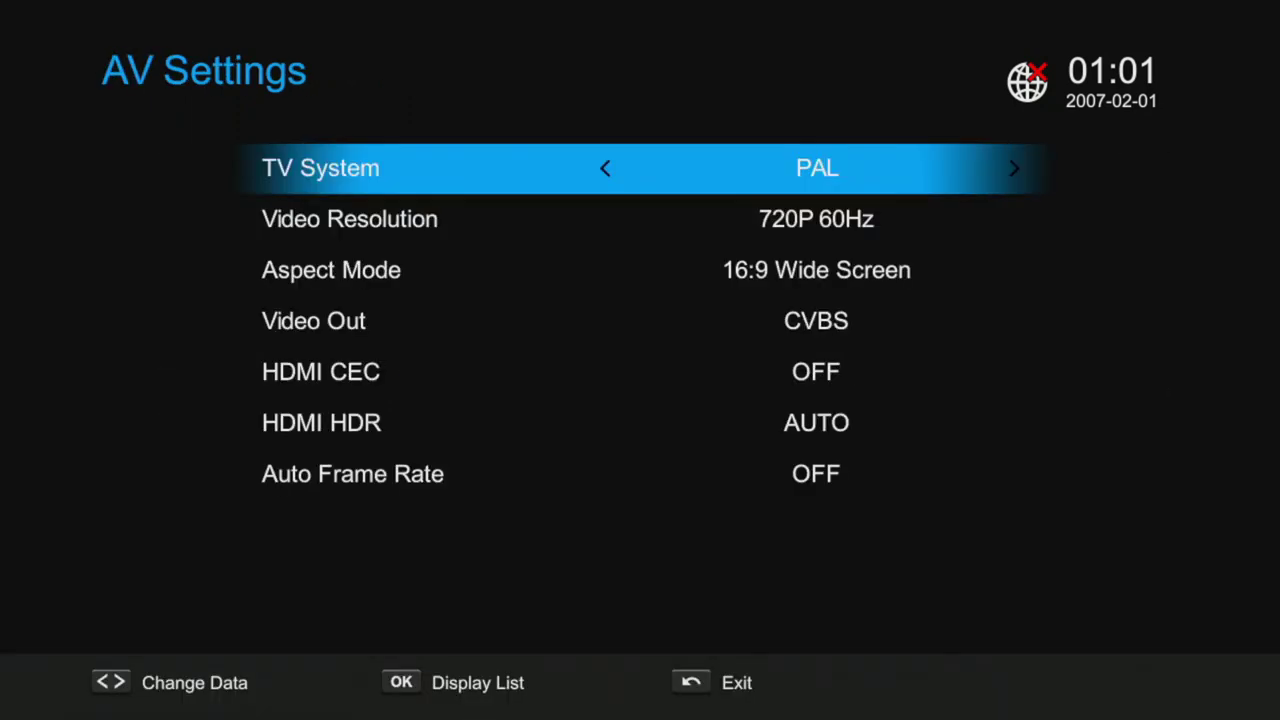
{"action": "key", "text": "Down"}
{"action": "key", "text": "Up"}
{"action": "key", "text": "Down"}
{"action": "key", "text": "Down"}
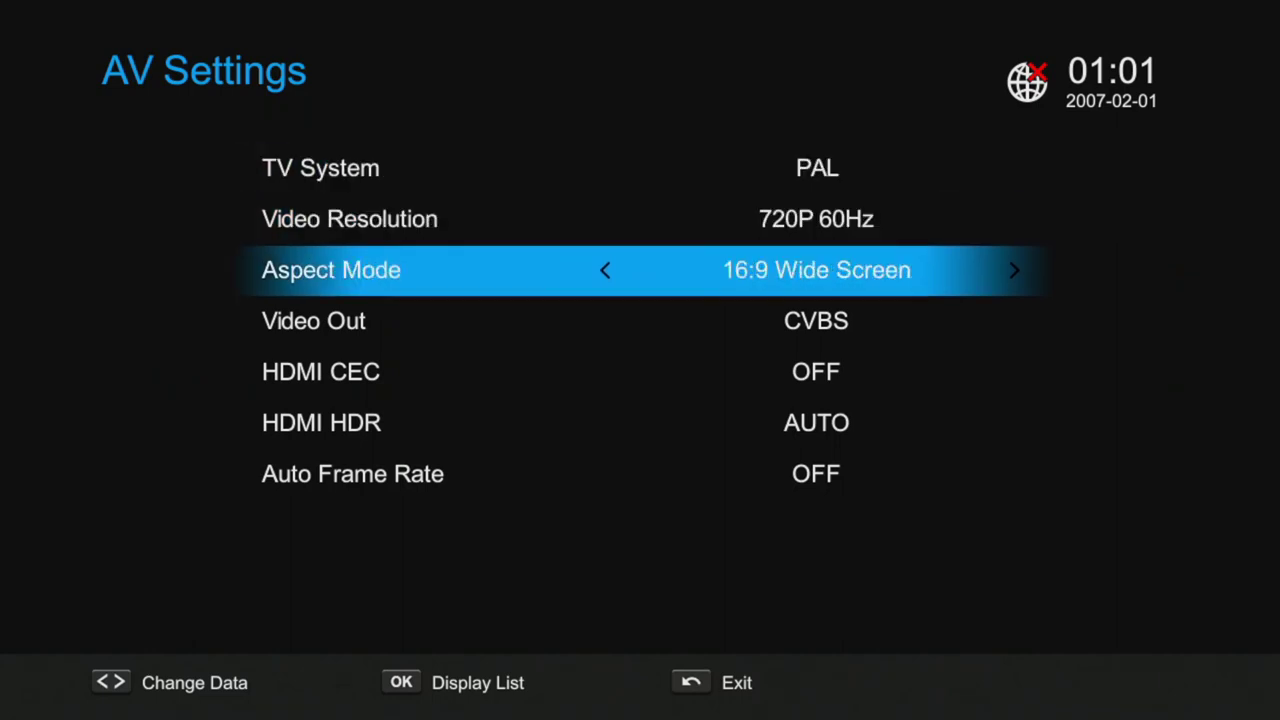
{"action": "key", "text": "Down"}
{"action": "key", "text": "Down"}
{"action": "key", "text": "Down"}
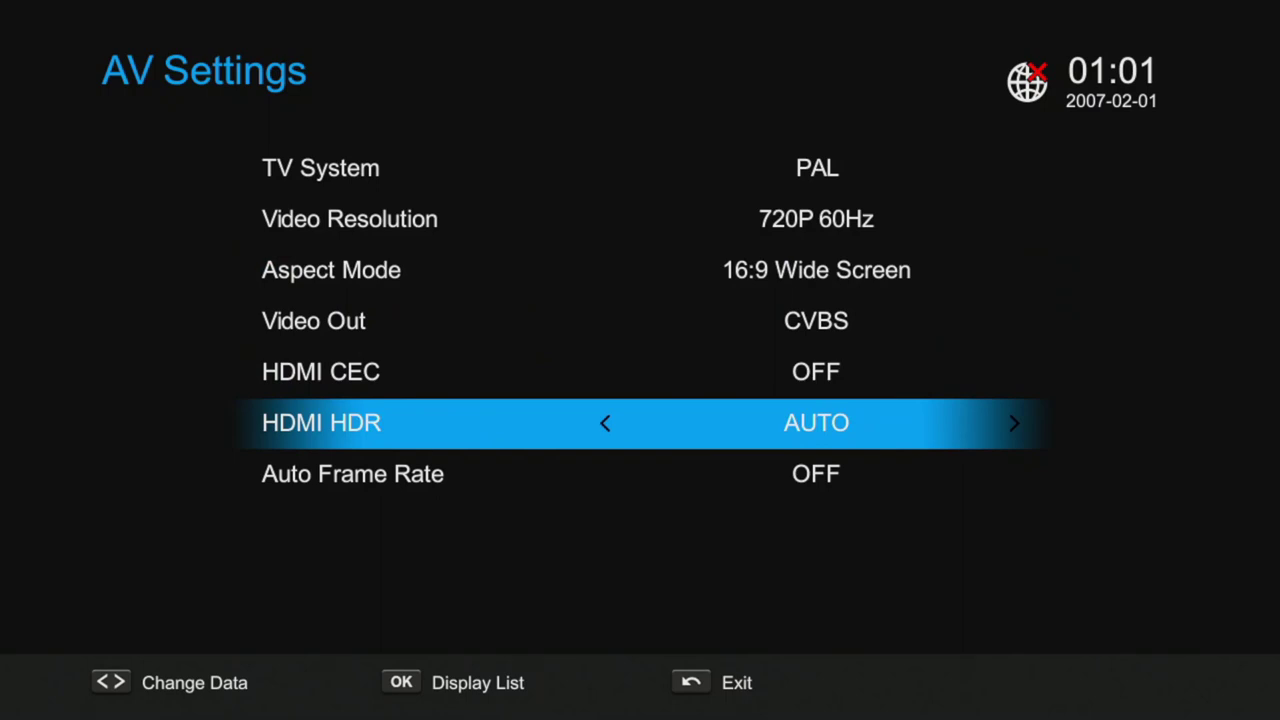
{"action": "key", "text": "Up"}
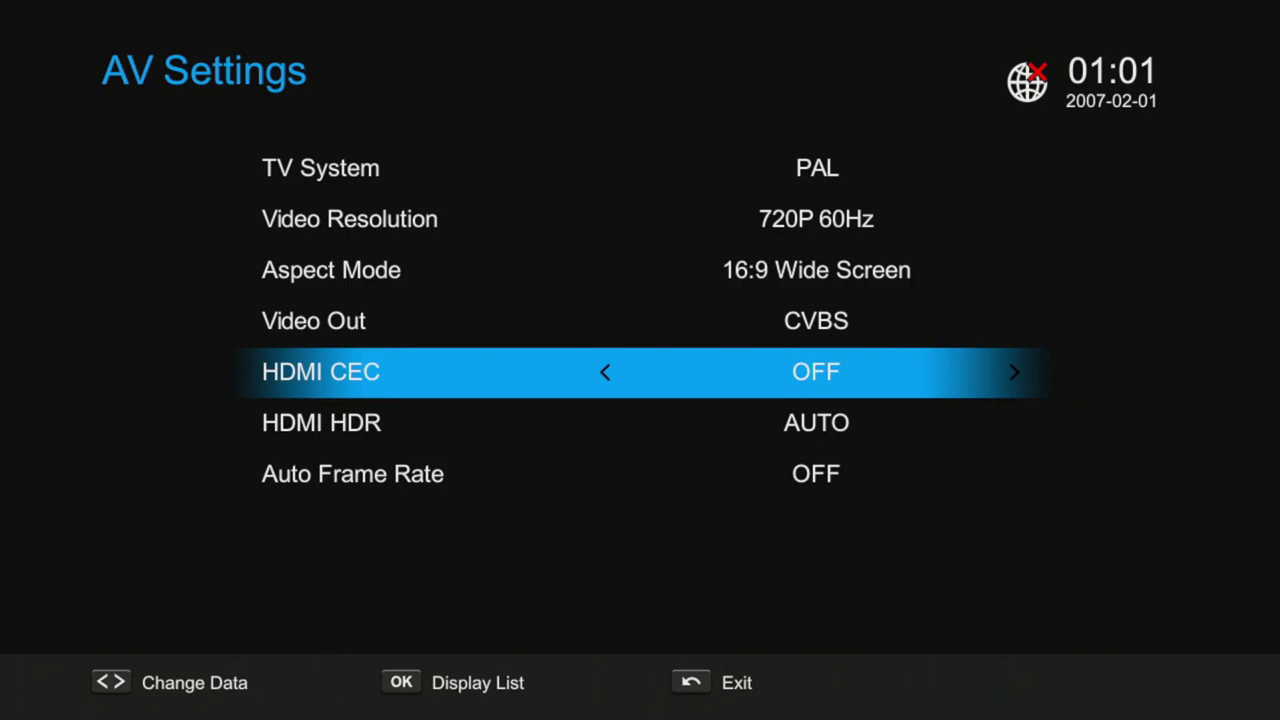
{"action": "key", "text": "Down"}
{"action": "key", "text": "Down"}
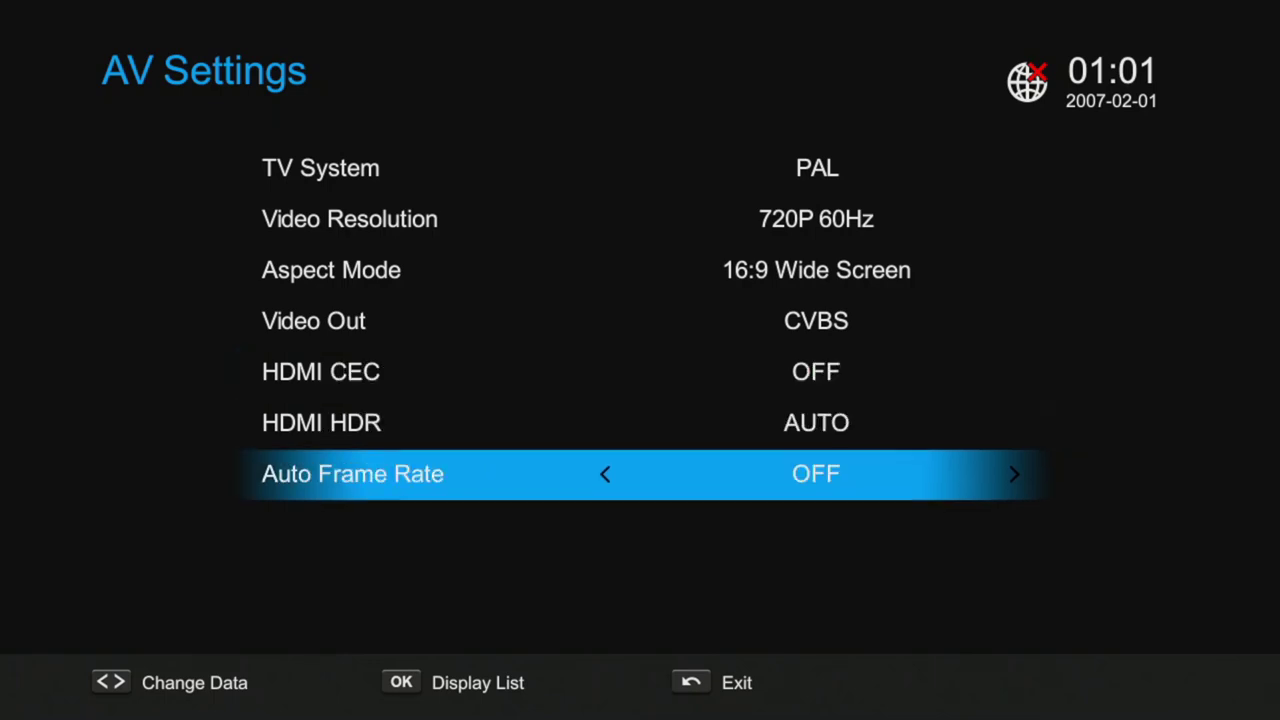
{"action": "key", "text": "Escape"}
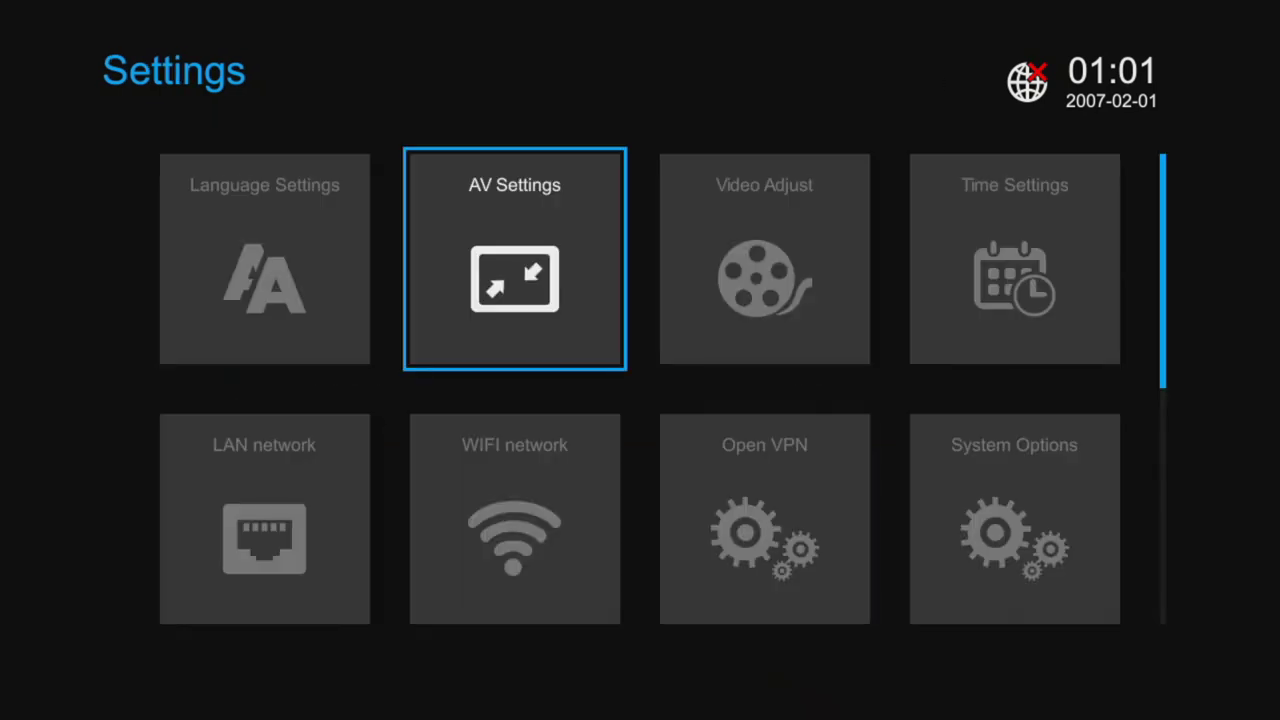
{"action": "key", "text": "Right"}
{"action": "key", "text": "Return"}
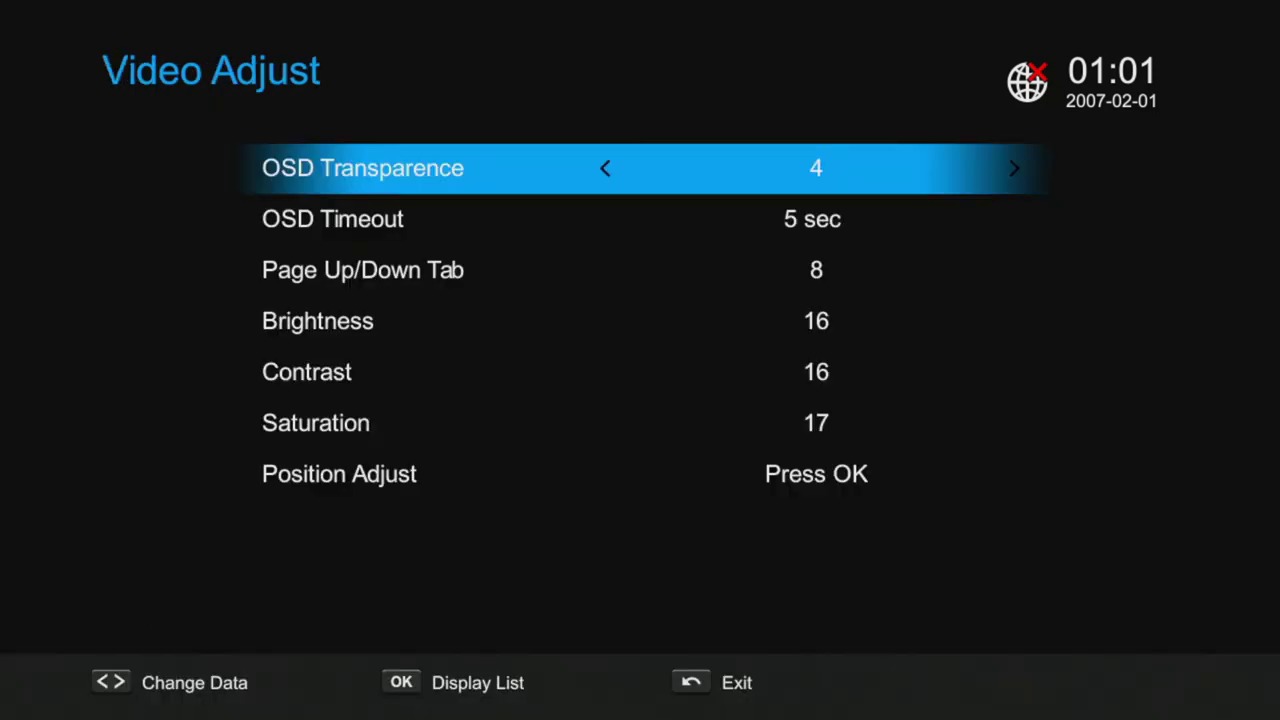
{"action": "key", "text": "Down"}
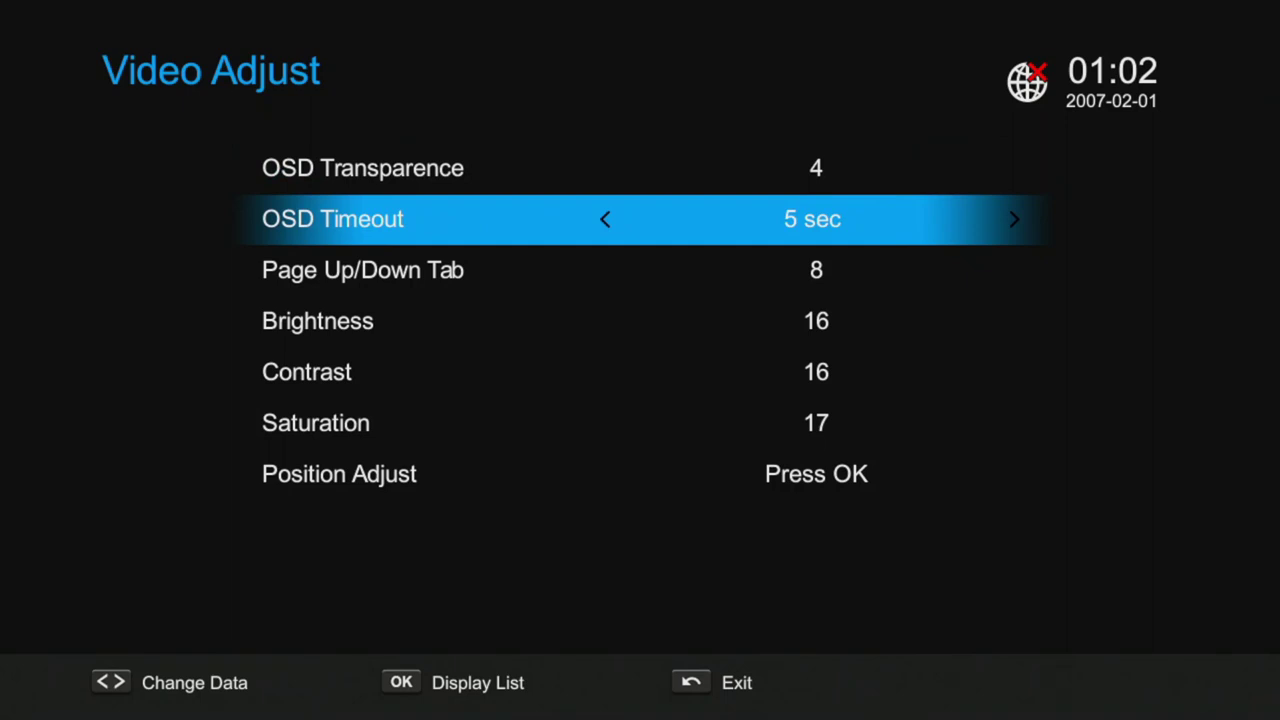
{"action": "key", "text": "Down"}
{"action": "key", "text": "Down"}
{"action": "key", "text": "Down"}
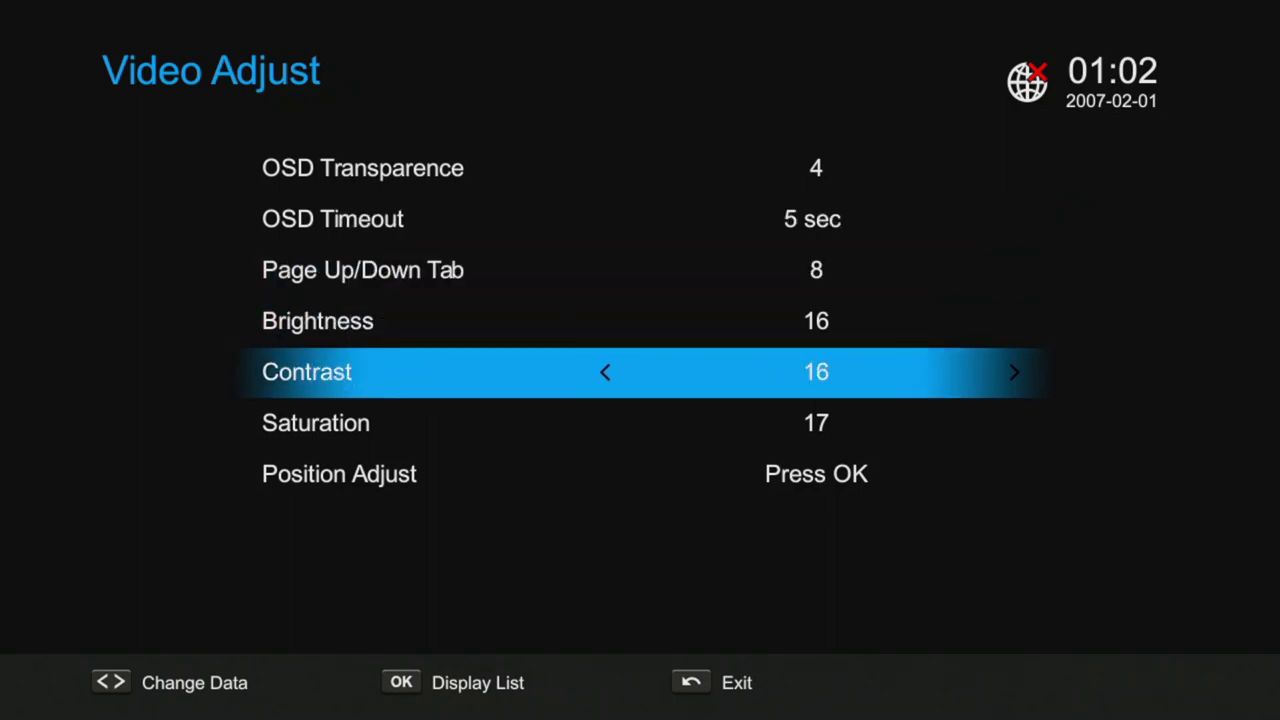
{"action": "key", "text": "Down"}
{"action": "key", "text": "Down"}
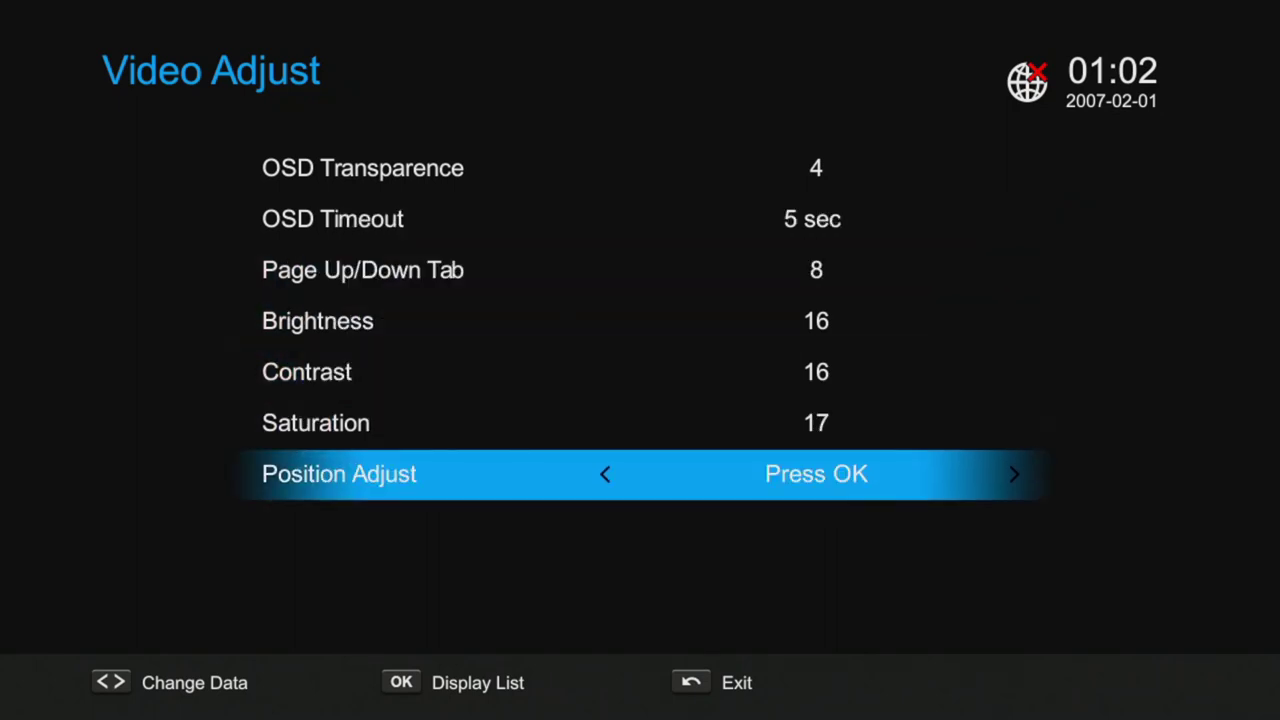
{"action": "key", "text": "Escape"}
{"action": "key", "text": "Right"}
Step: Review the Time Settings page, then the LAN network settings
{"action": "key", "text": "Return"}
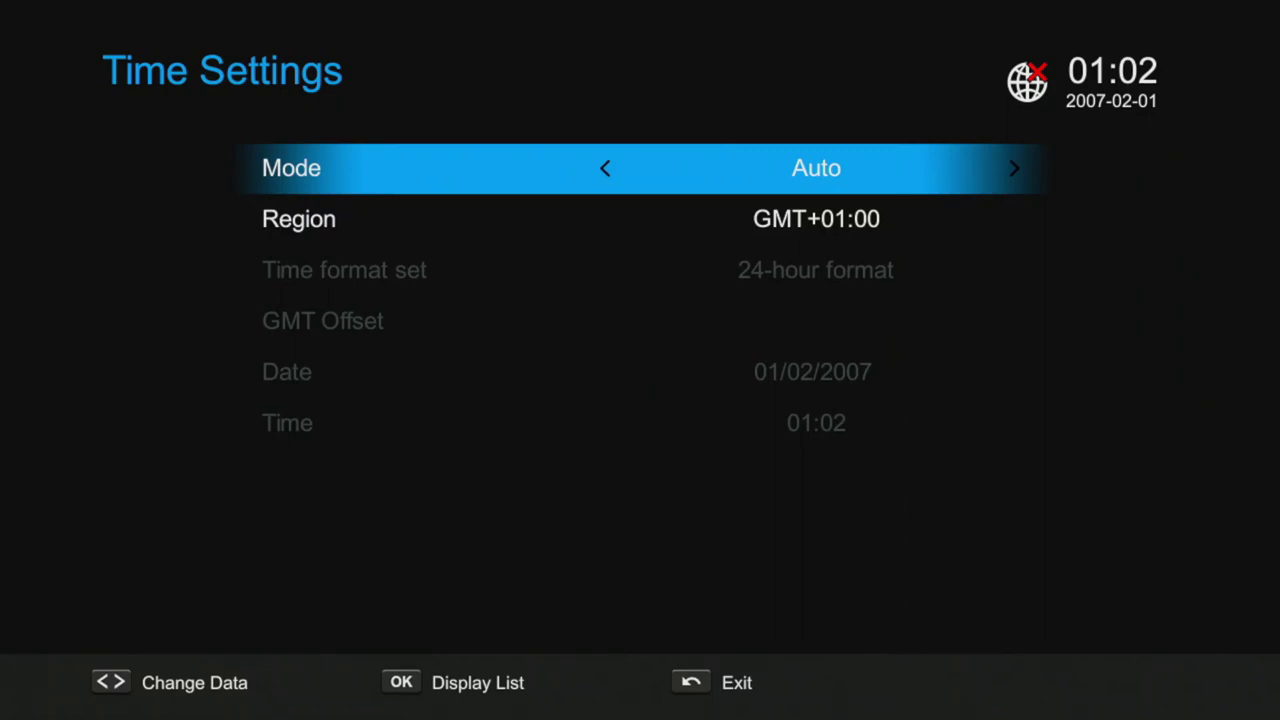
{"action": "key", "text": "Escape"}
{"action": "key", "text": "Down"}
{"action": "key", "text": "Left"}
{"action": "key", "text": "Left"}
{"action": "key", "text": "Left"}
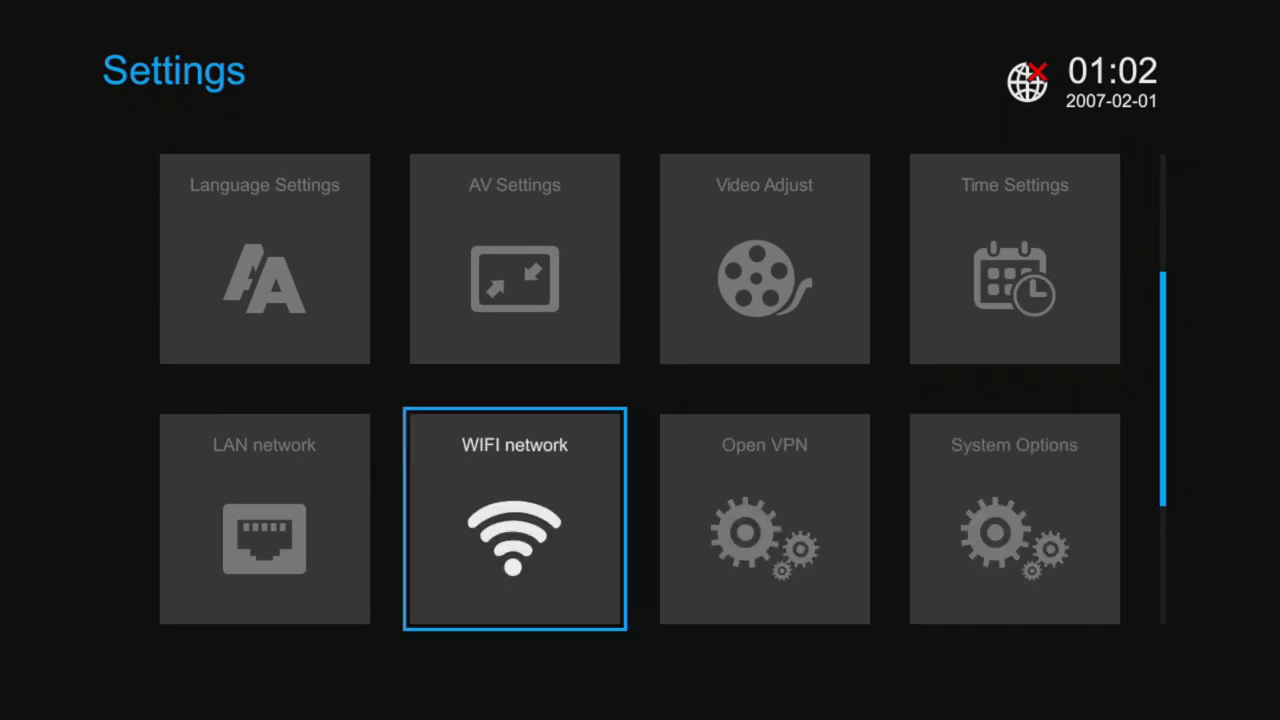
{"action": "key", "text": "Return"}
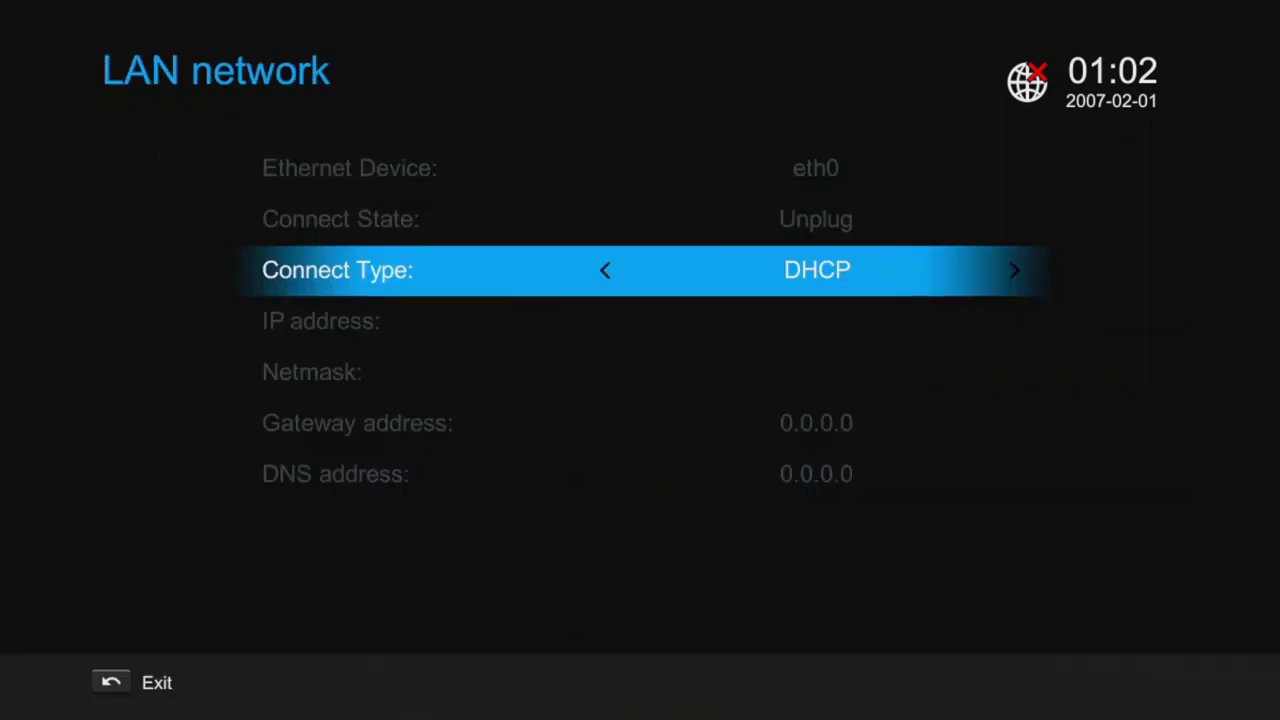
{"action": "key", "text": "Escape"}
Step: Review the WIFI network settings, then move past Open VPN to System Options
{"action": "key", "text": "Right"}
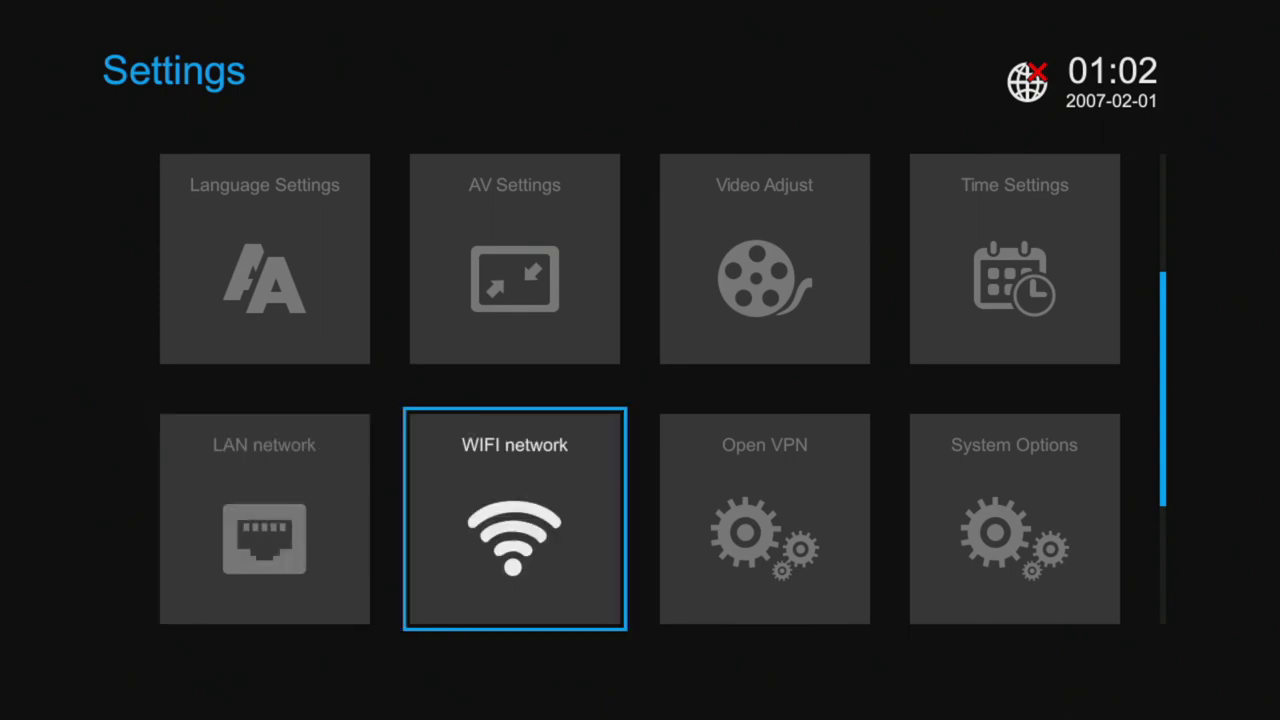
{"action": "key", "text": "Return"}
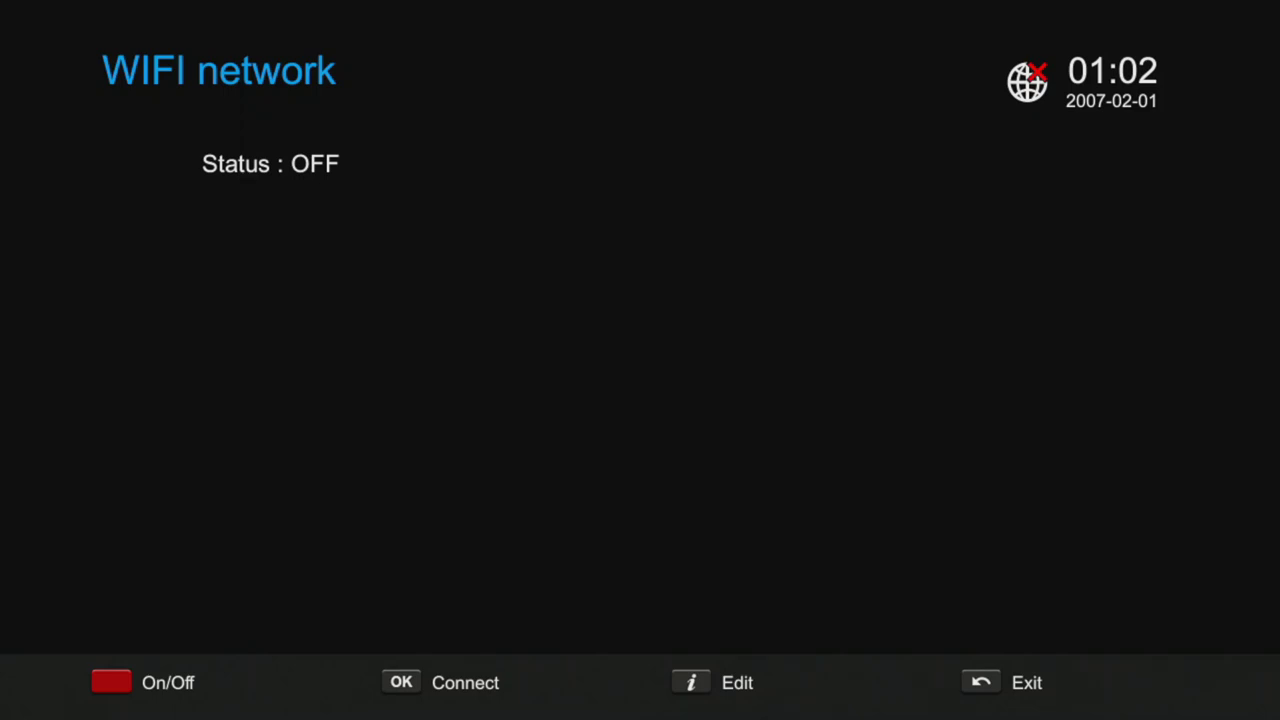
{"action": "key", "text": "Escape"}
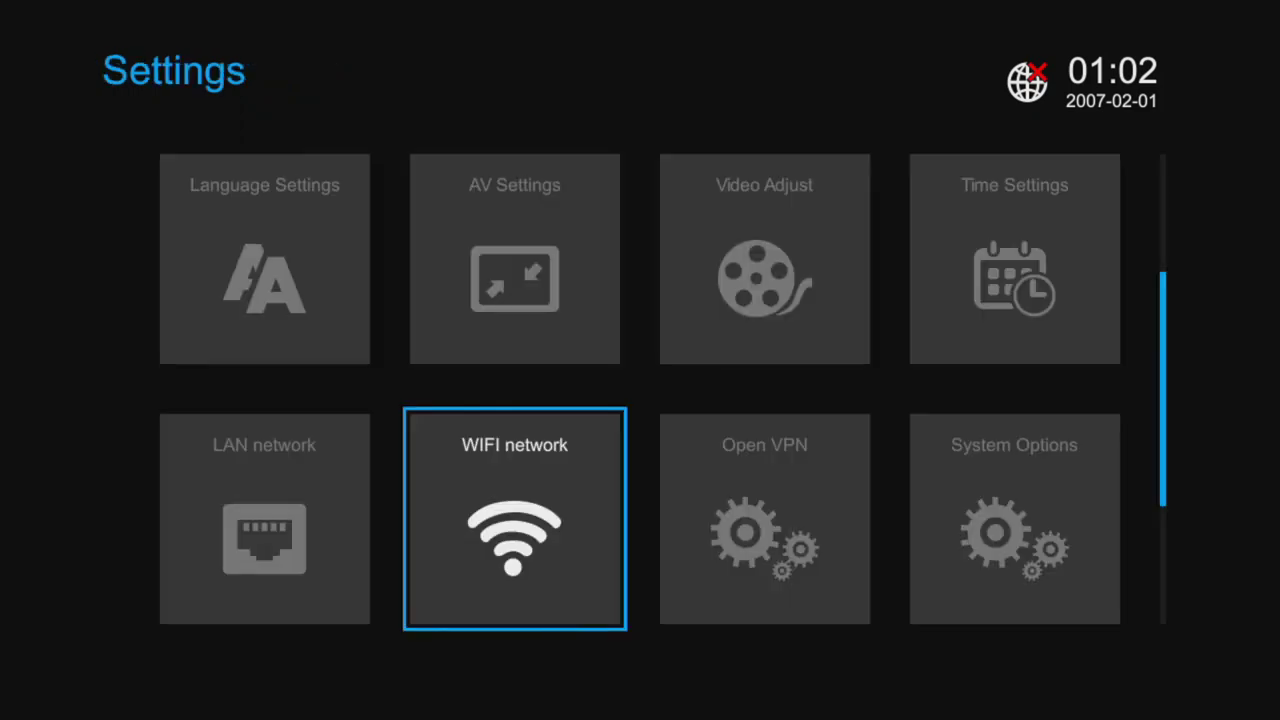
{"action": "key", "text": "Right"}
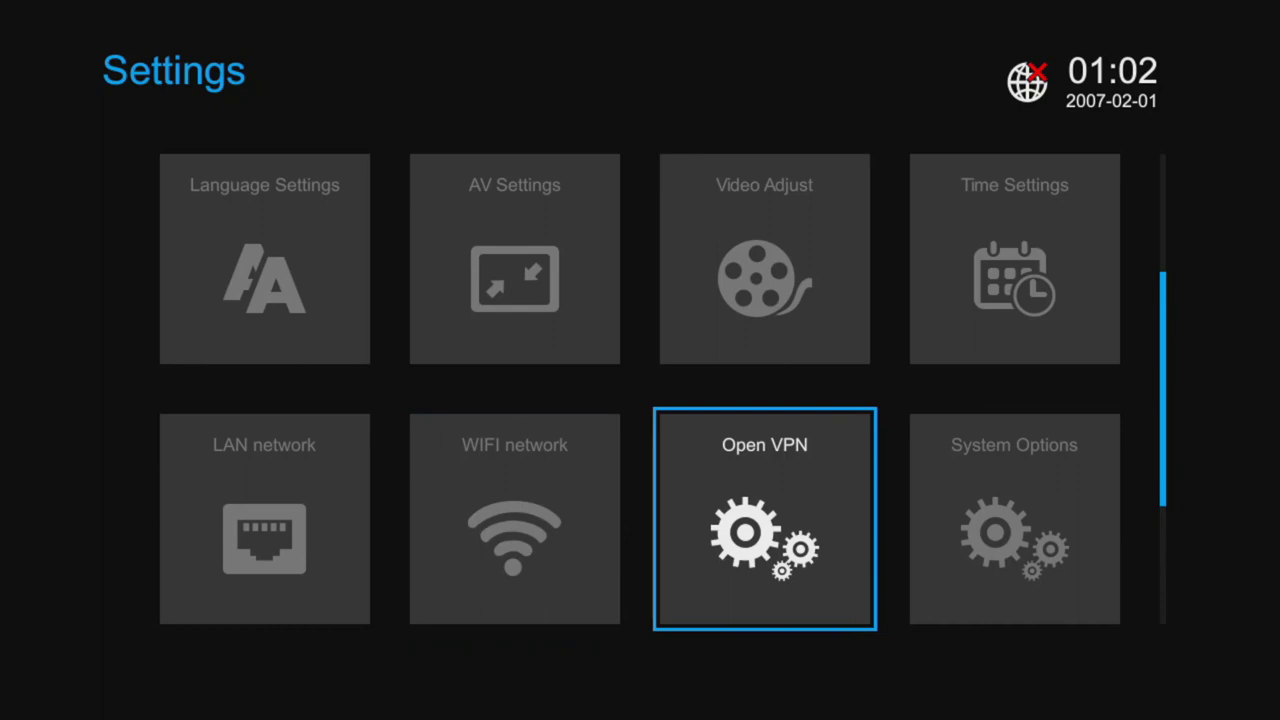
{"action": "key", "text": "Right"}
{"action": "key", "text": "Return"}
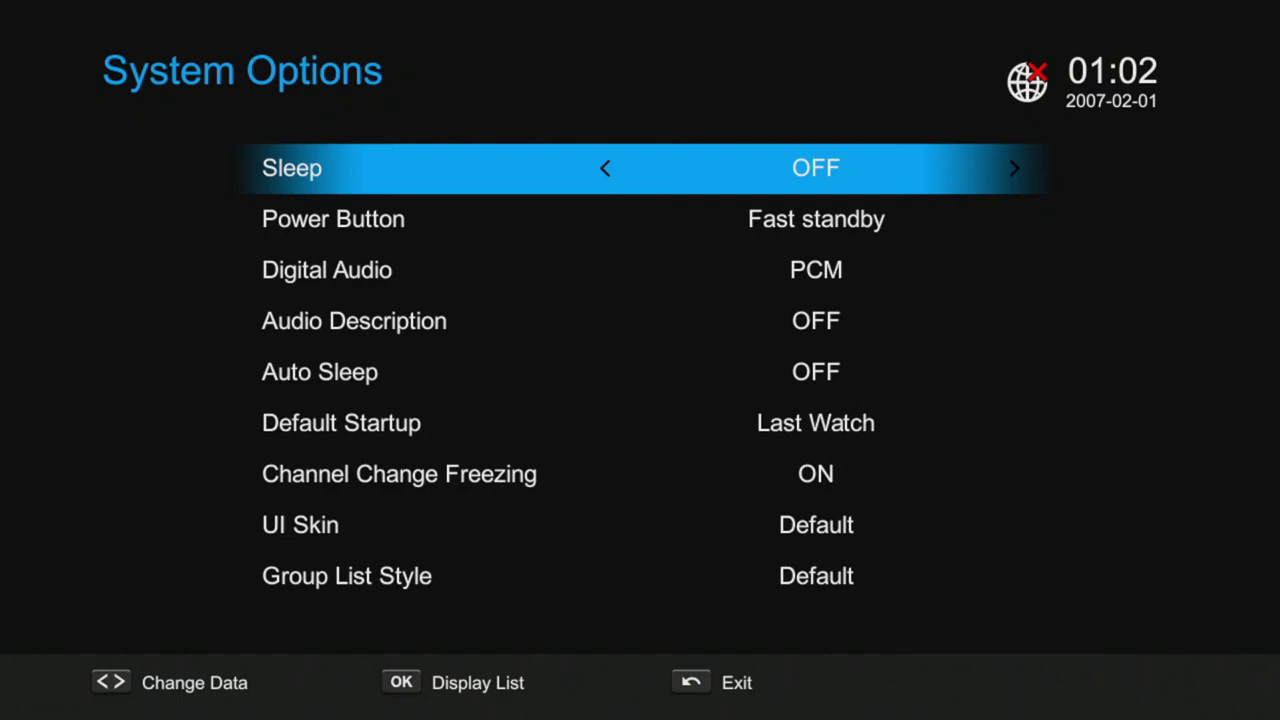
{"action": "key", "text": "Right"}
{"action": "key", "text": "Right"}
{"action": "key", "text": "Right"}
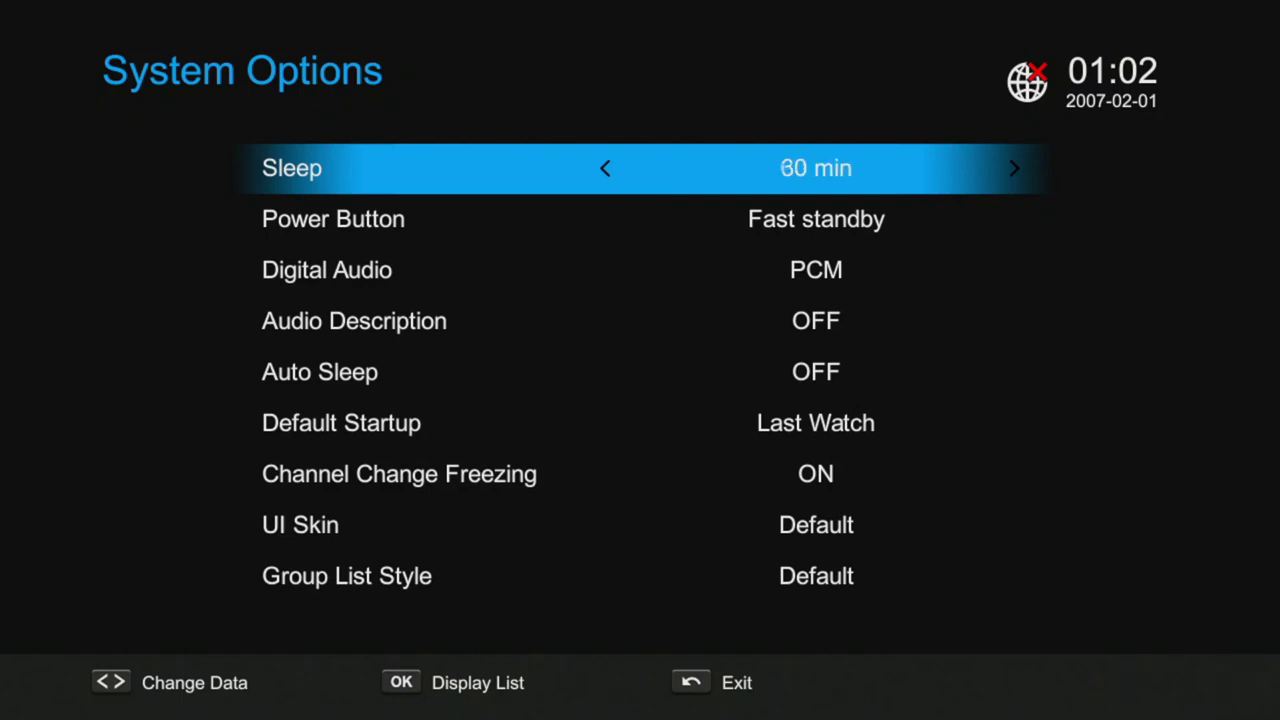
{"action": "key", "text": "Right"}
{"action": "key", "text": "Right"}
{"action": "key", "text": "Right"}
{"action": "key", "text": "Right"}
{"action": "key", "text": "Right"}
{"action": "key", "text": "Left"}
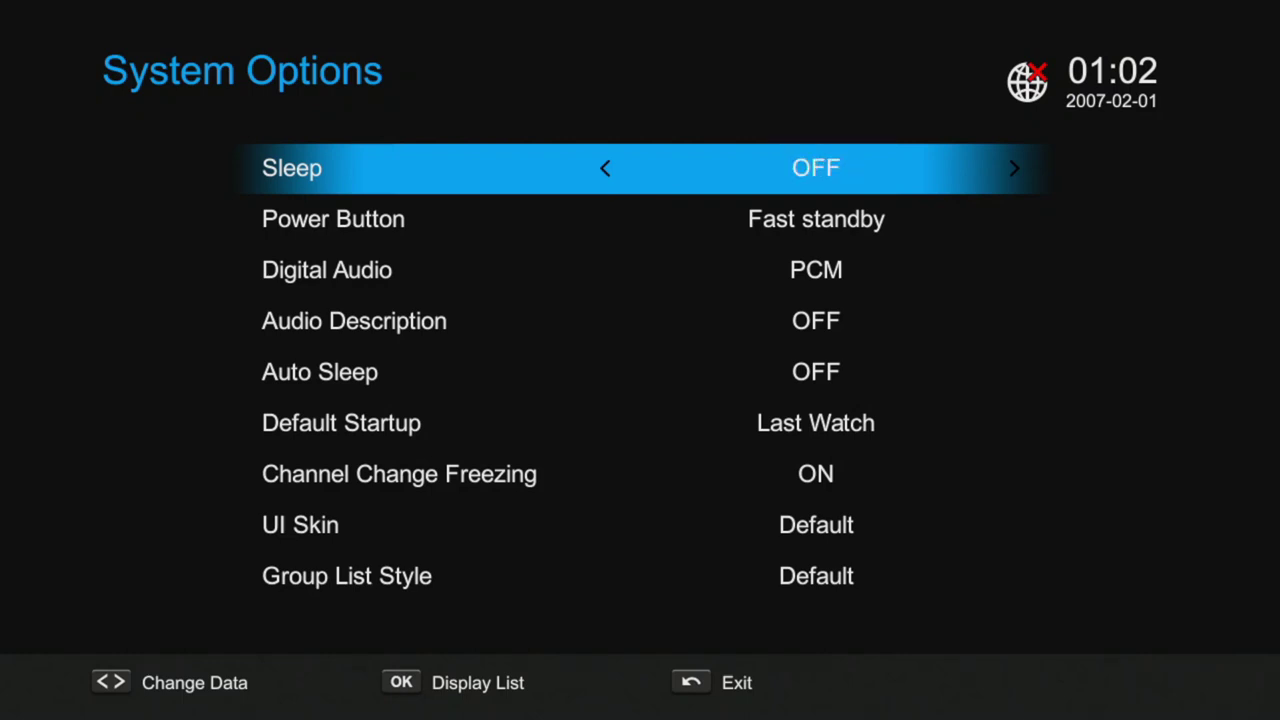
{"action": "key", "text": "Down"}
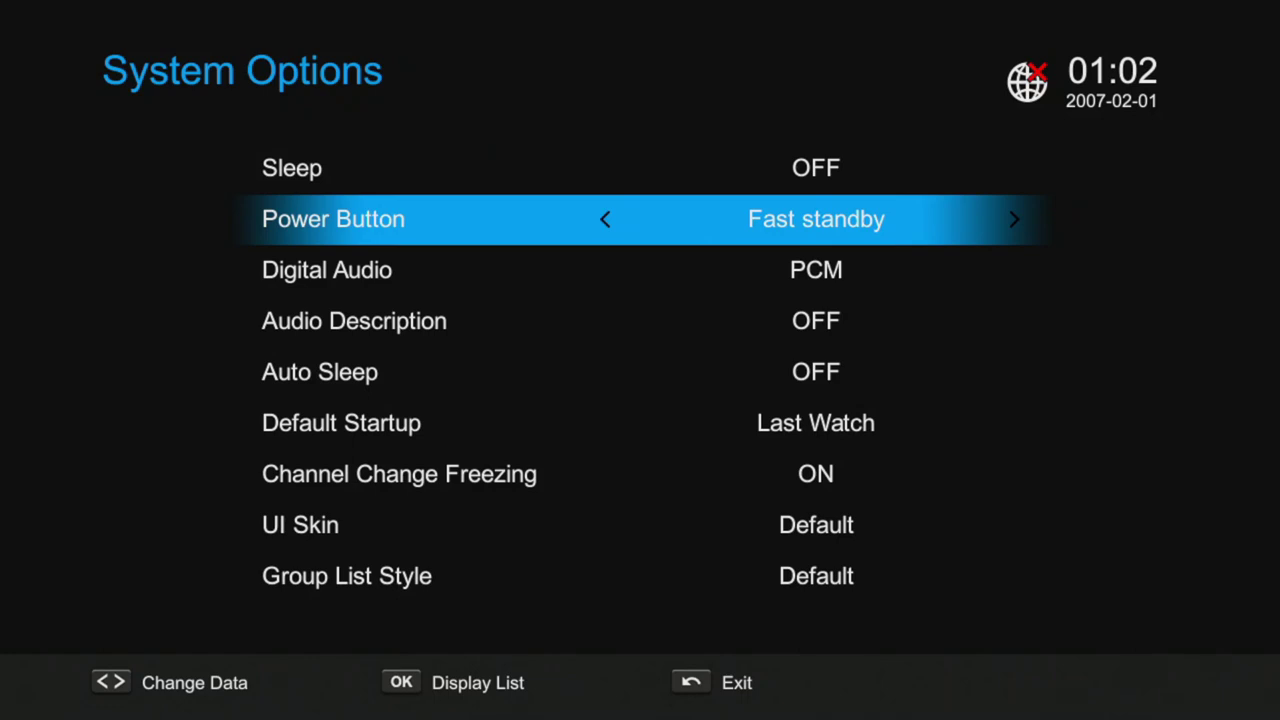
{"action": "key", "text": "Down"}
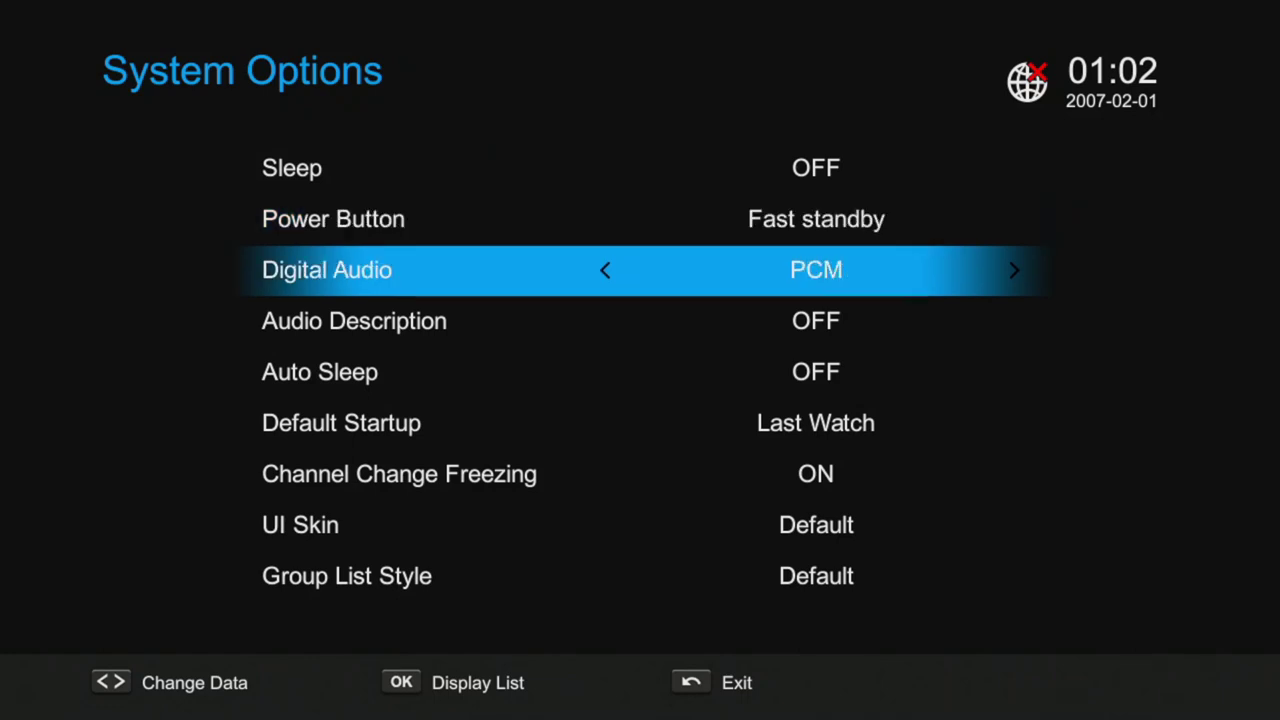
{"action": "key", "text": "Right"}
{"action": "key", "text": "Right"}
{"action": "key", "text": "Right"}
{"action": "key", "text": "Down"}
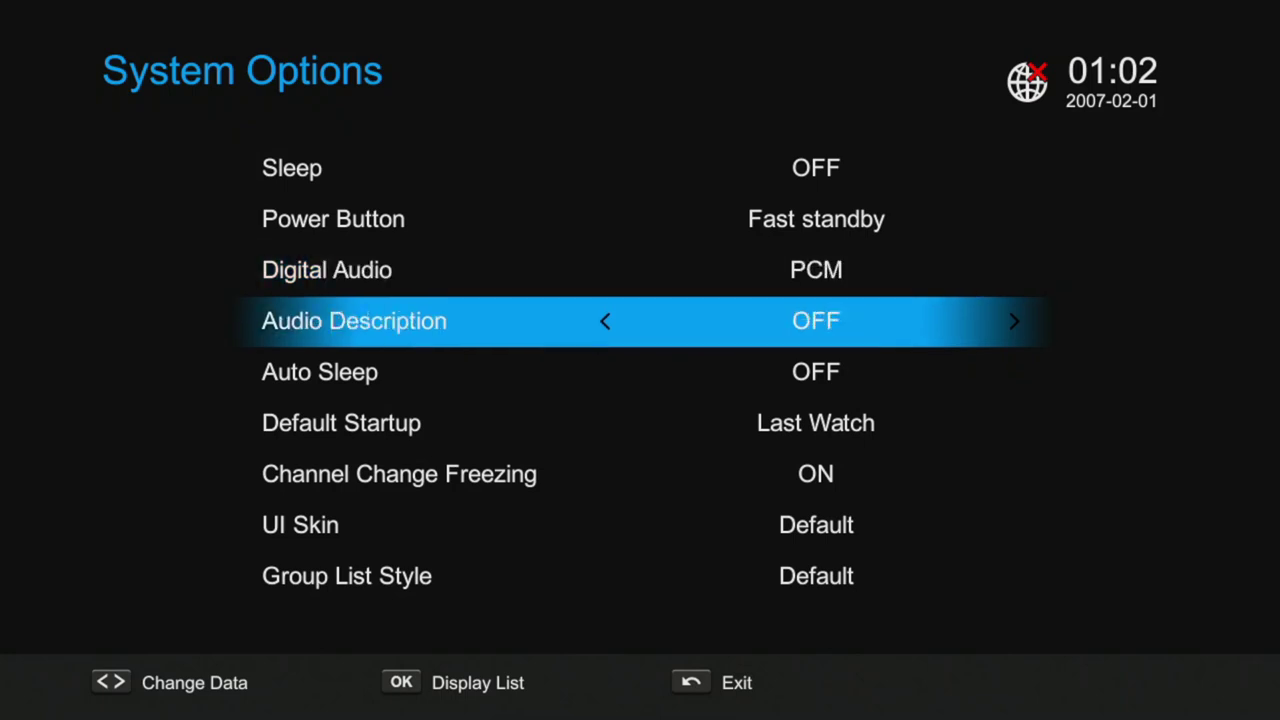
{"action": "key", "text": "Down"}
{"action": "key", "text": "Down"}
{"action": "key", "text": "Down"}
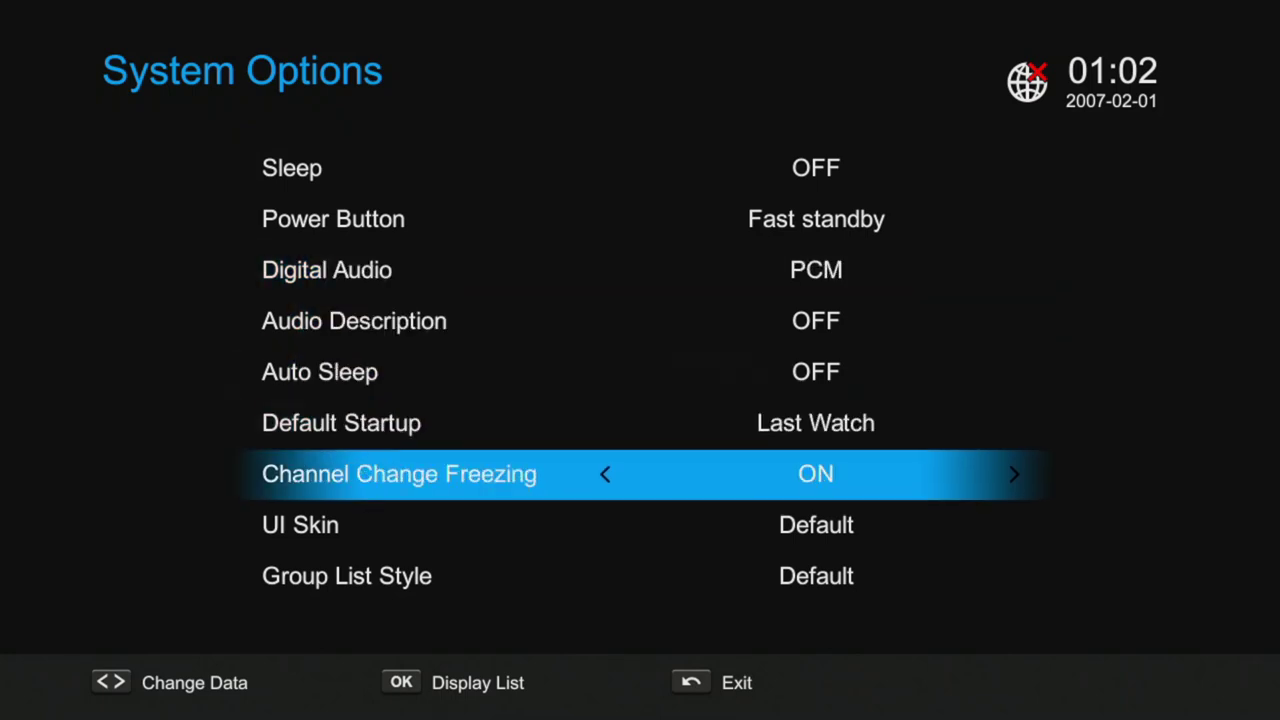
{"action": "key", "text": "Down"}
{"action": "key", "text": "Down"}
{"action": "key", "text": "Down"}
{"action": "key", "text": "Up"}
{"action": "key", "text": "Up"}
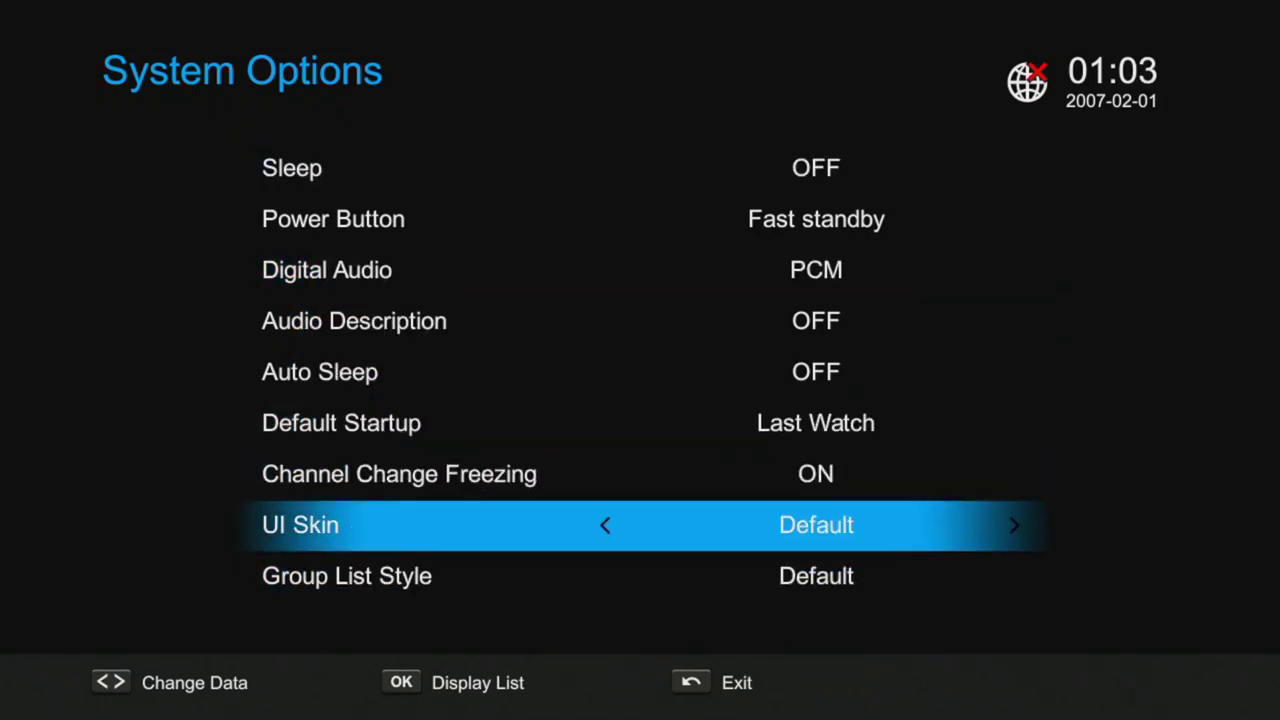
{"action": "key", "text": "Right"}
{"action": "key", "text": "Right"}
{"action": "key", "text": "Right"}
{"action": "key", "text": "Down"}
{"action": "key", "text": "Right"}
{"action": "key", "text": "Right"}
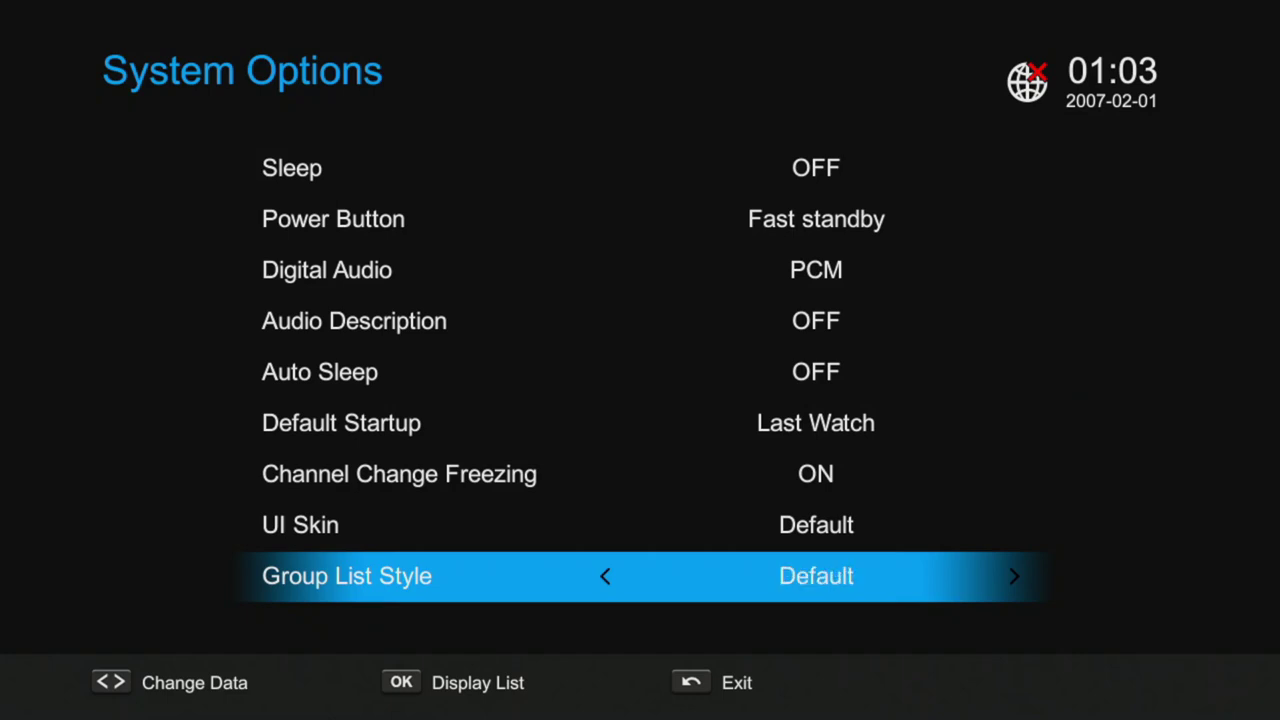
Step: Go to the second settings page and open Upgrade by entering its PIN
{"action": "key", "text": "Escape"}
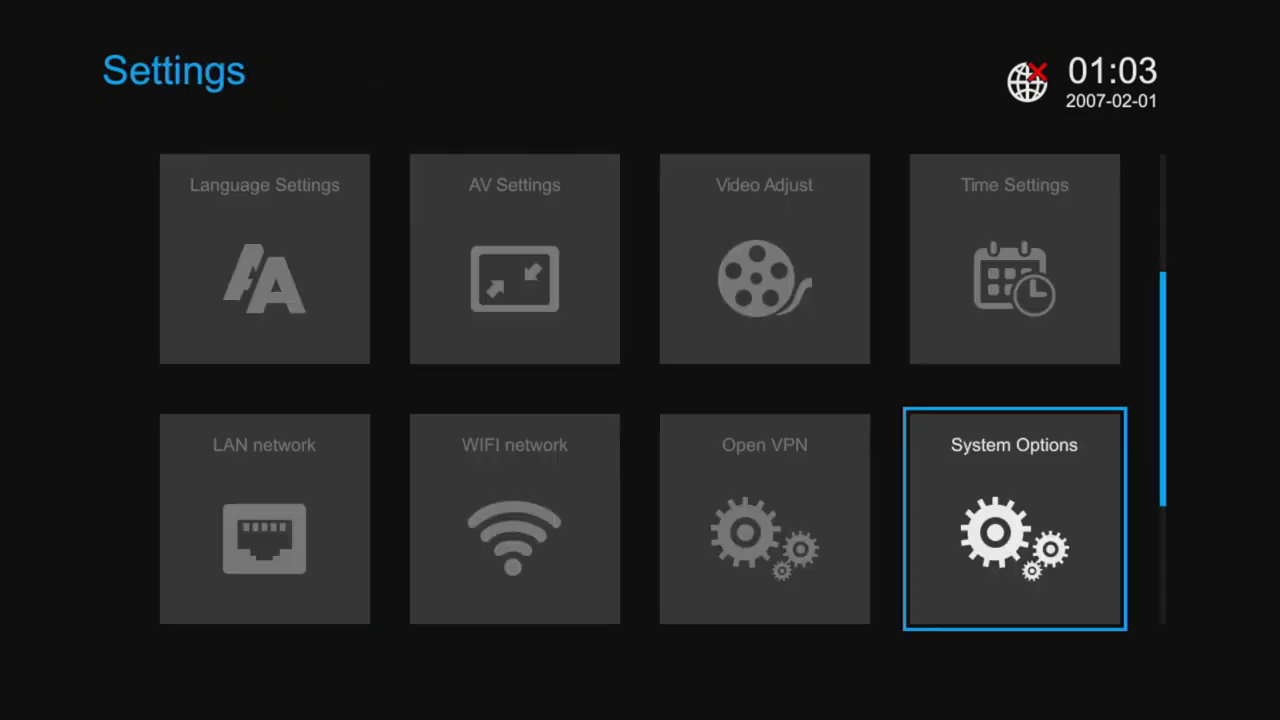
{"action": "key", "text": "Down"}
{"action": "key", "text": "Left"}
{"action": "key", "text": "Left"}
{"action": "key", "text": "Left"}
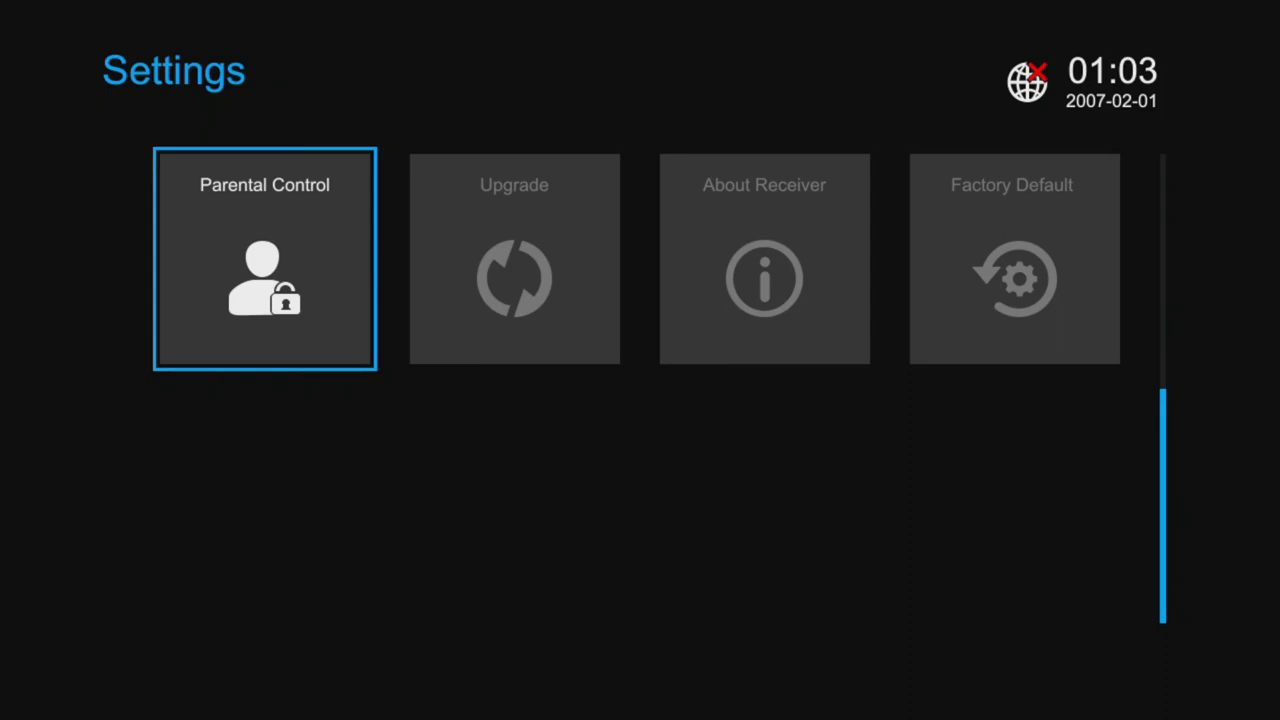
{"action": "key", "text": "Right"}
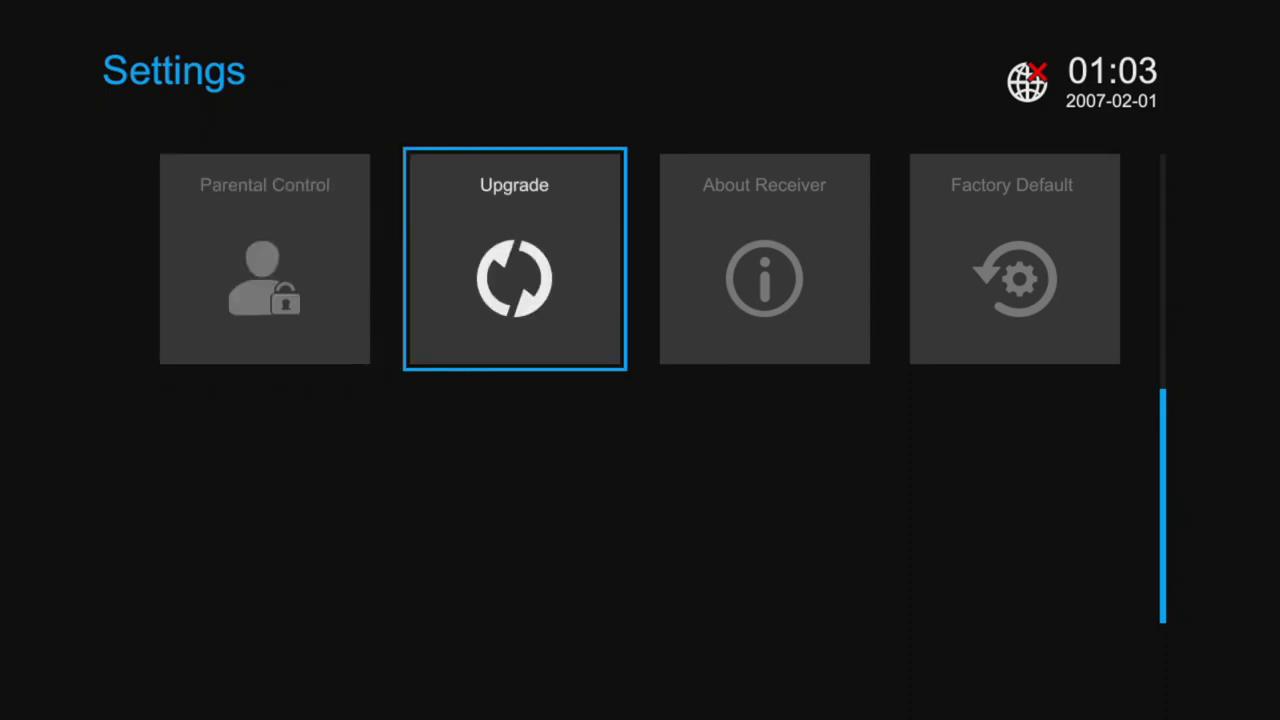
{"action": "key", "text": "Return"}
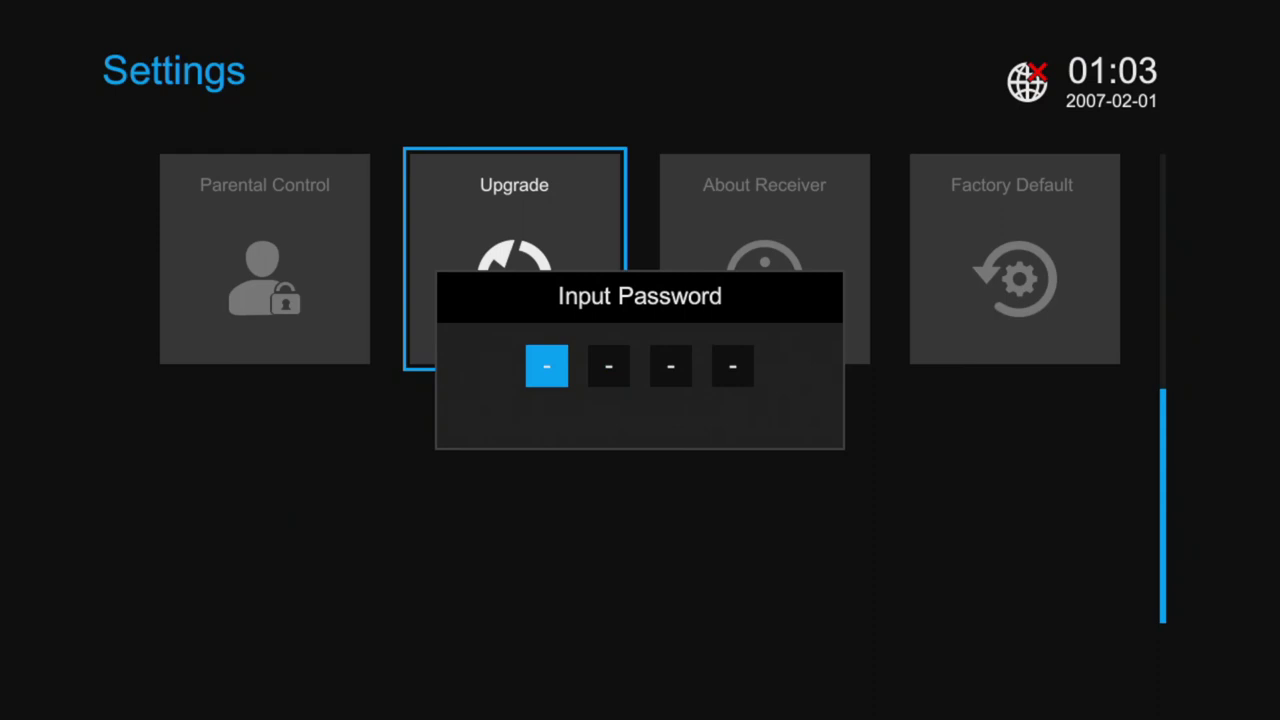
{"action": "type", "text": "0000"}
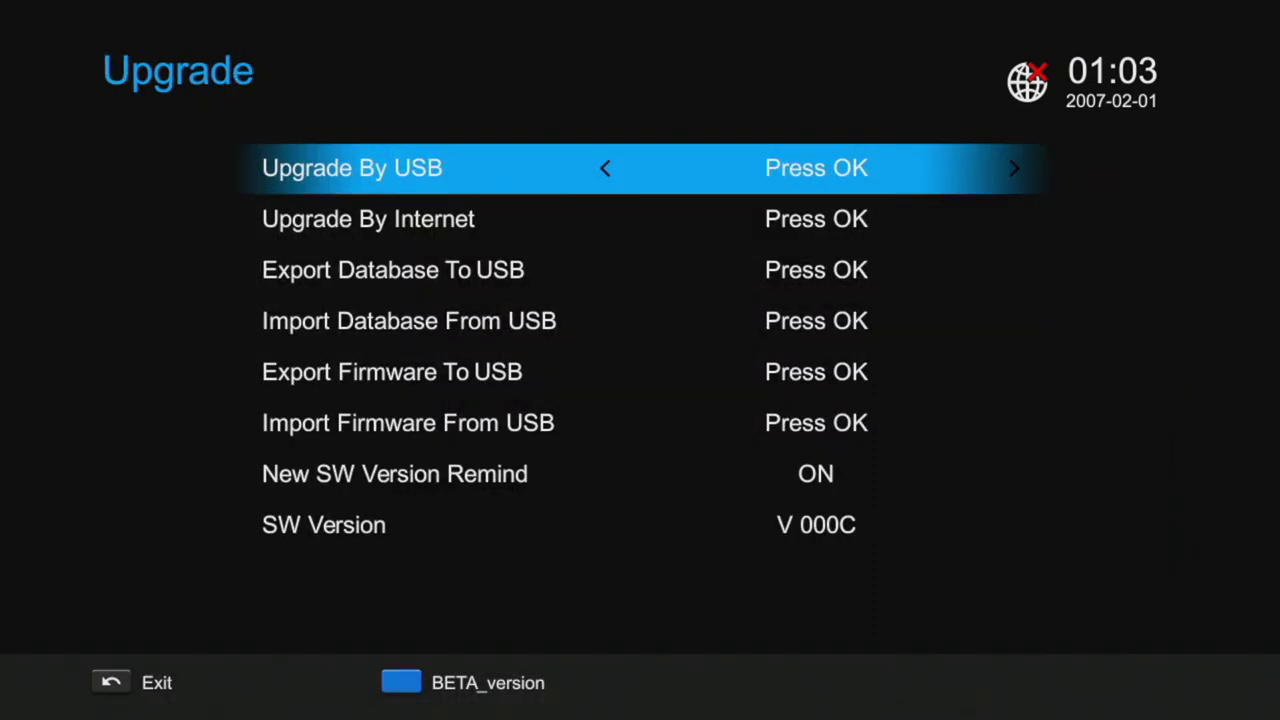
Step: Browse the Upgrade options, including Export Database To USB and Upgrade By USB, then close Upgrade
{"action": "key", "text": "Down"}
{"action": "key", "text": "Down"}
{"action": "key", "text": "Down"}
{"action": "key", "text": "Up"}
{"action": "key", "text": "Up"}
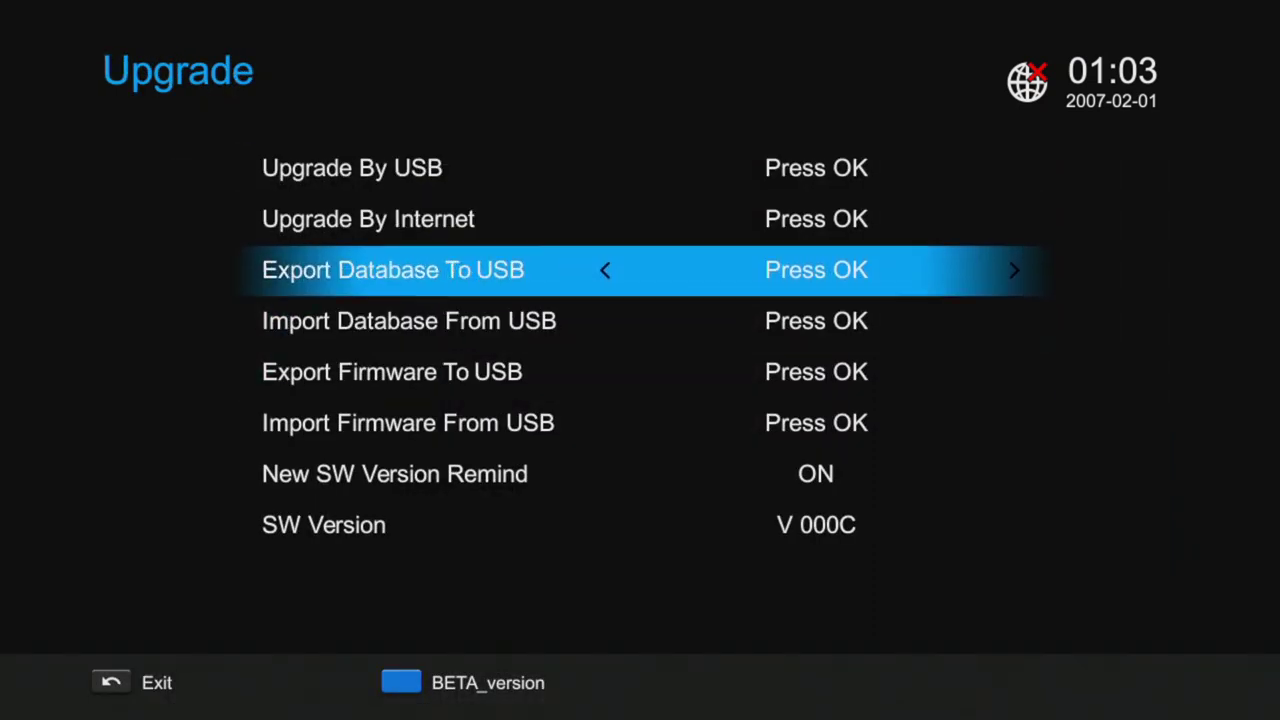
{"action": "key", "text": "Up"}
{"action": "key", "text": "Up"}
{"action": "key", "text": "Escape"}
{"action": "key", "text": "Right"}
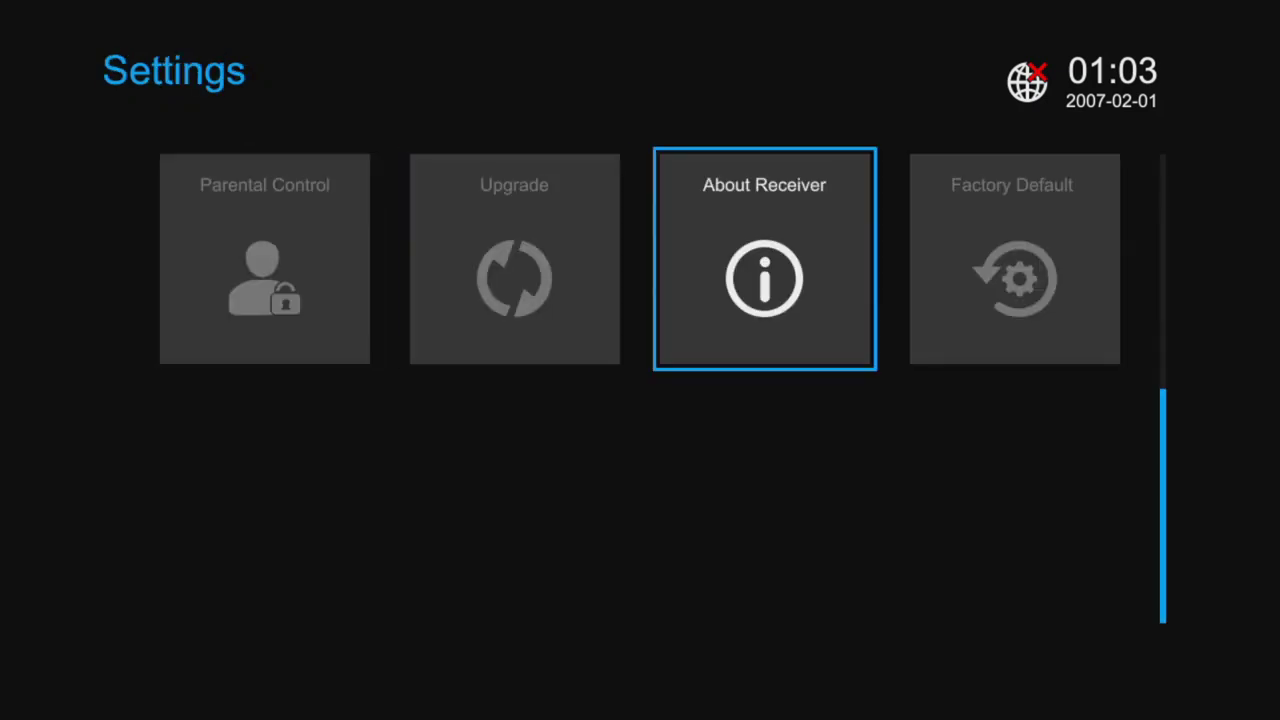
{"action": "key", "text": "Right"}
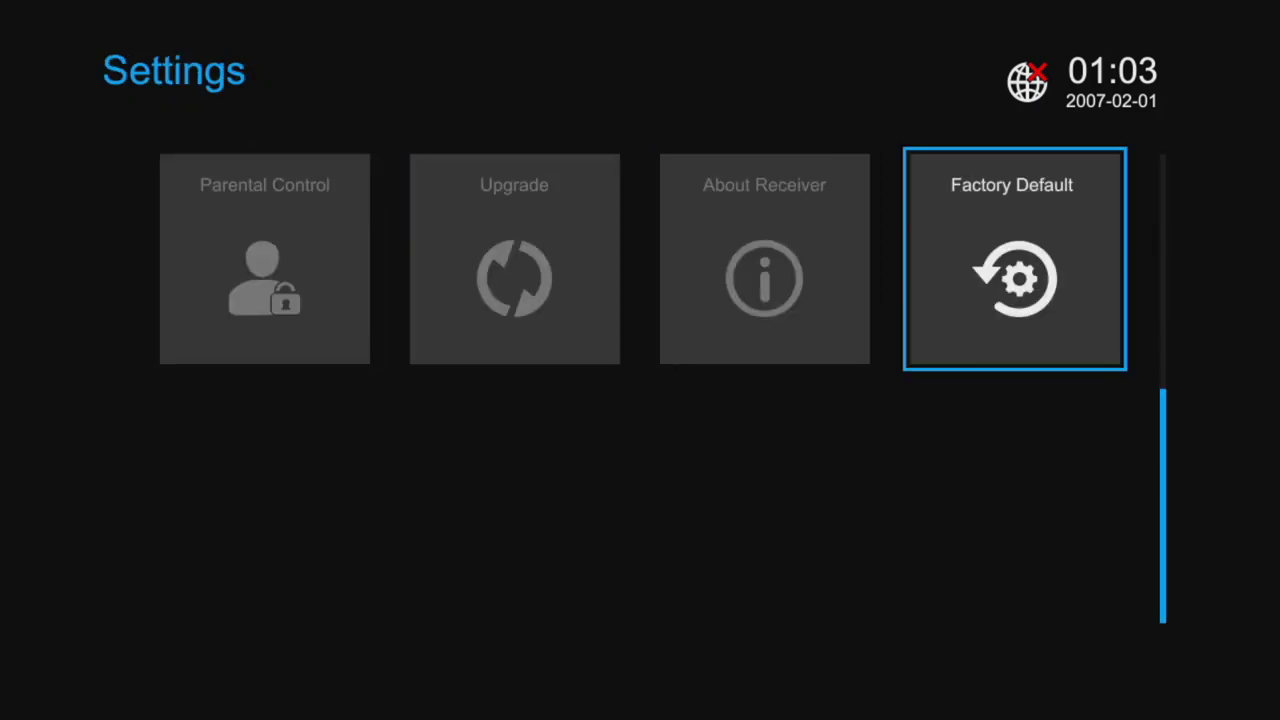